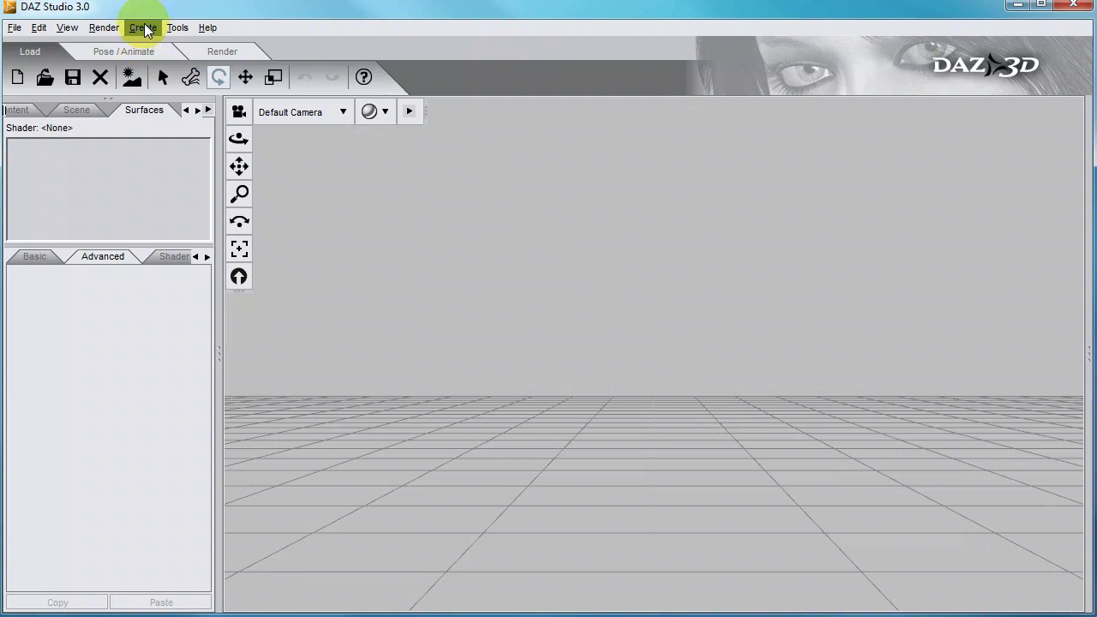
- Create a new 1 m cube primitive and frame it in the viewport
left_click(145, 30)
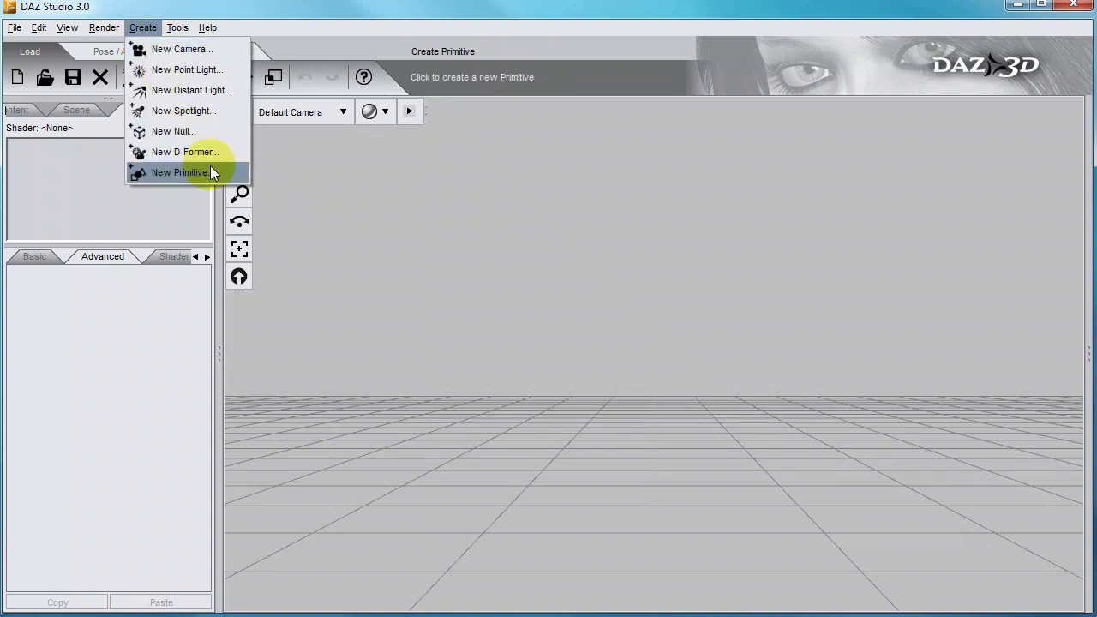
left_click(210, 170)
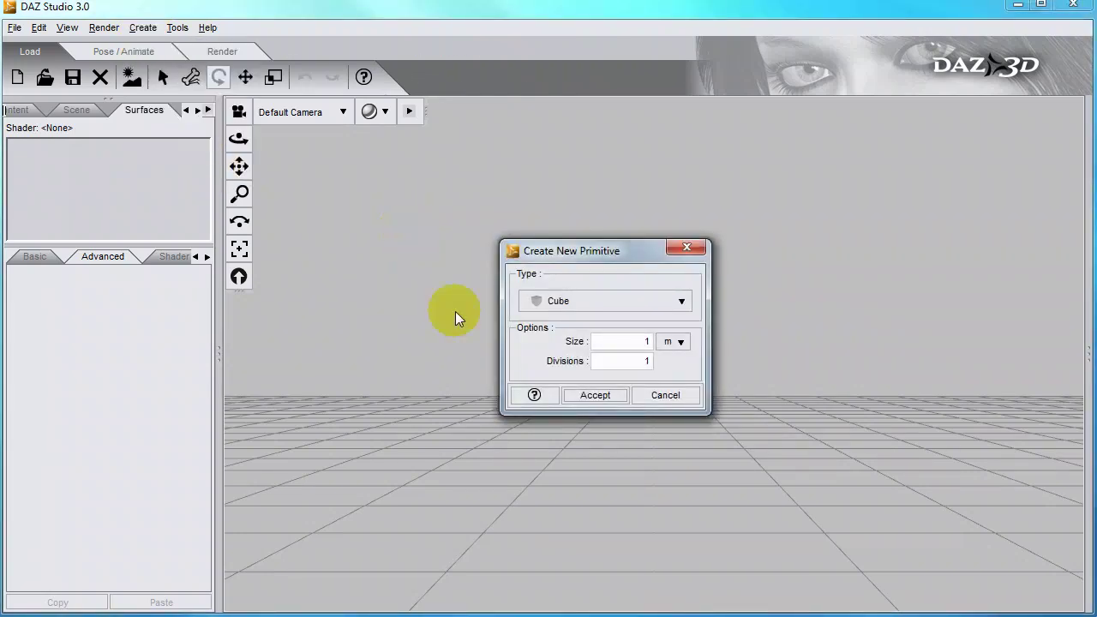
left_click(593, 400)
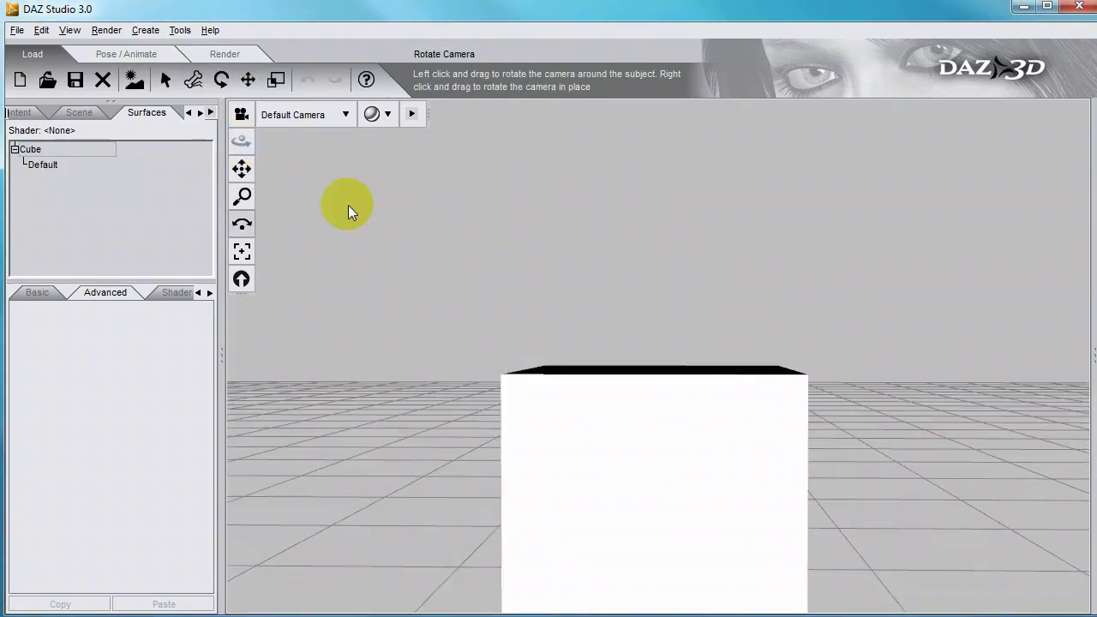
left_click_drag(349, 208, 357, 205)
left_click(241, 167)
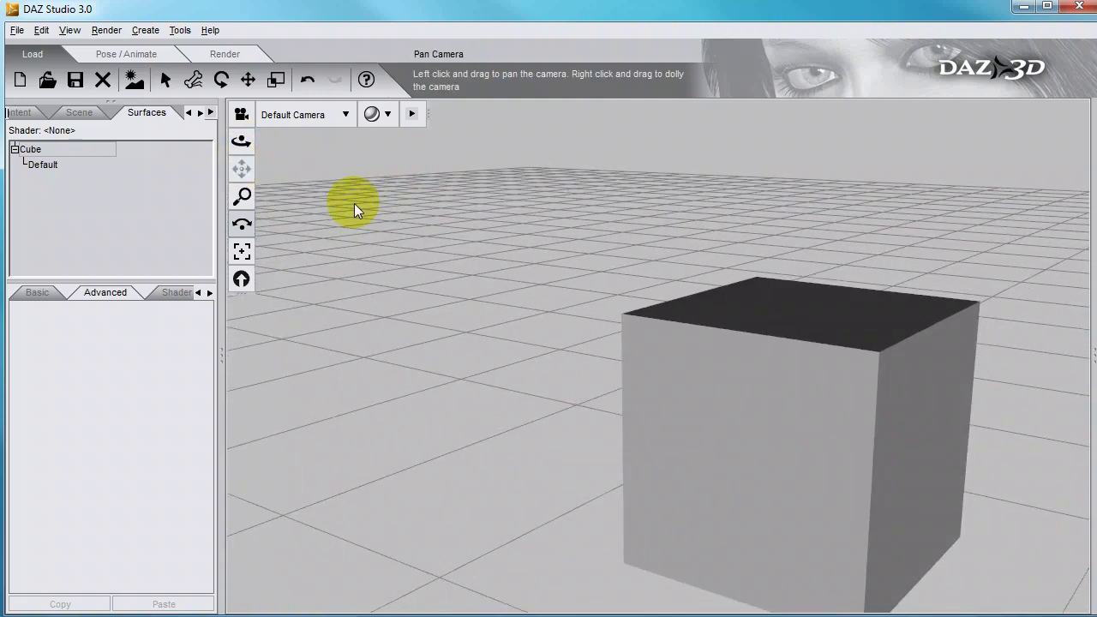
- Set the cube's Default surface diffuse colour to pure blue (0, 0, 255)
left_click(79, 112)
left_click(35, 128)
left_click(146, 112)
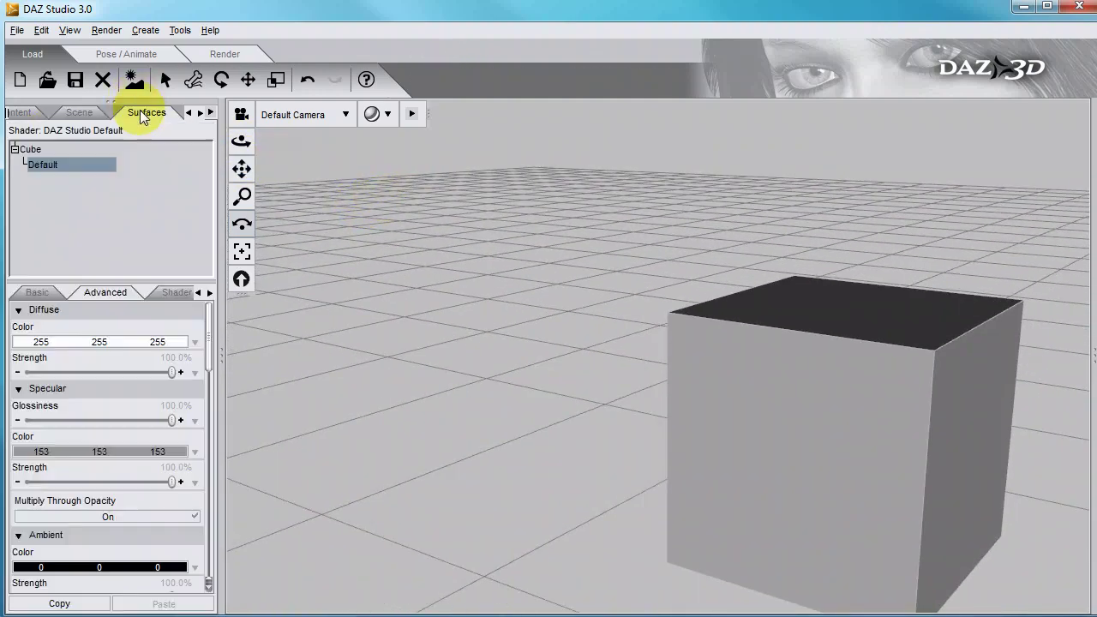
left_click(59, 165)
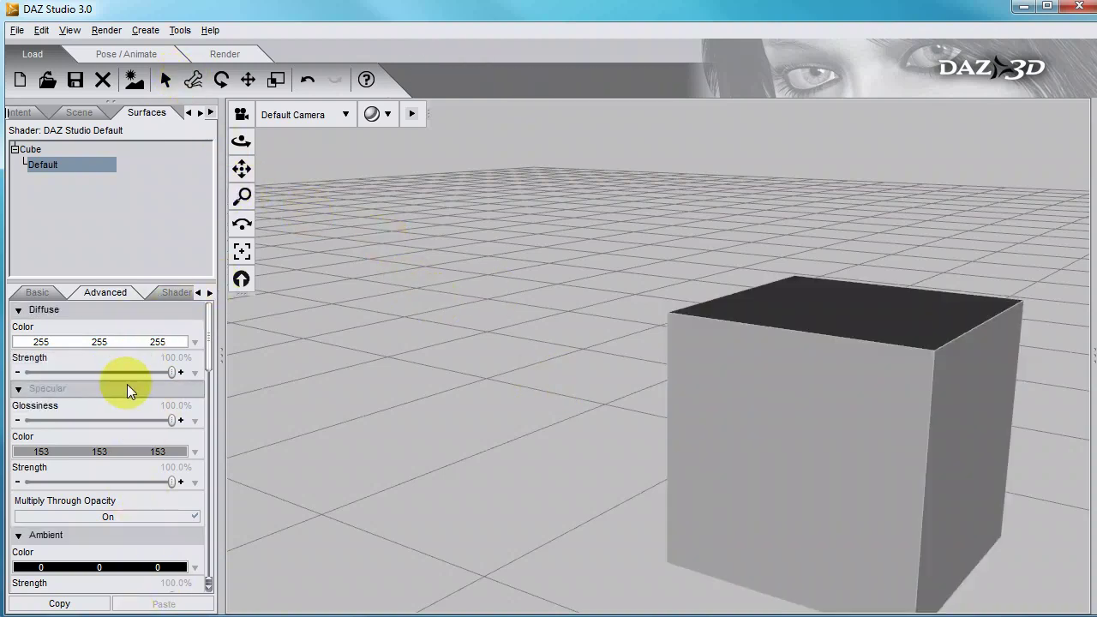
left_click(129, 344)
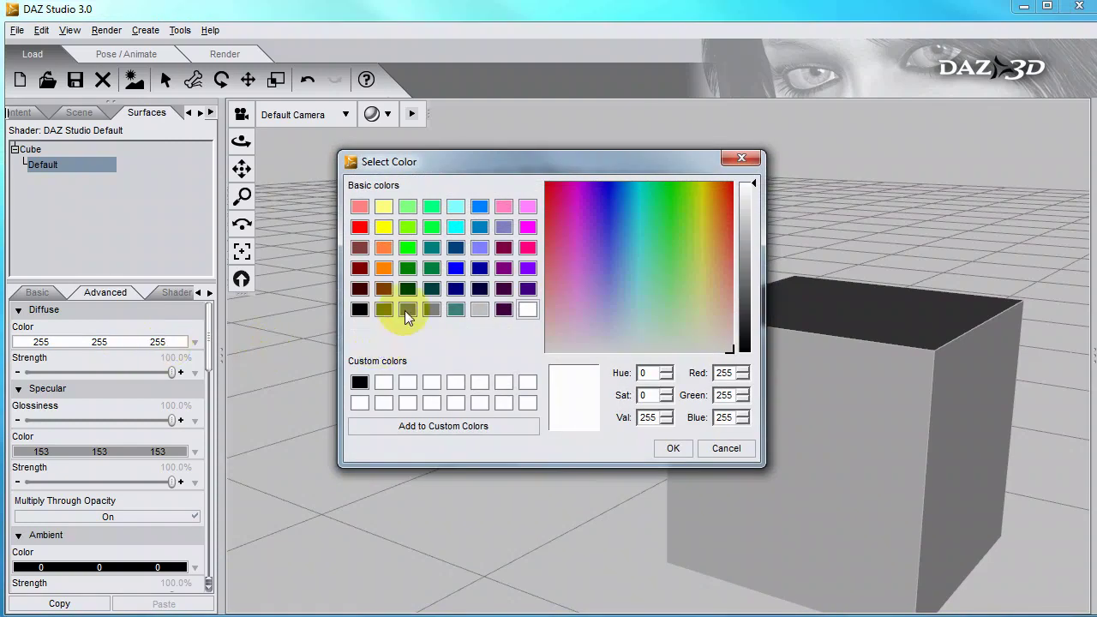
left_click(455, 268)
left_click(670, 446)
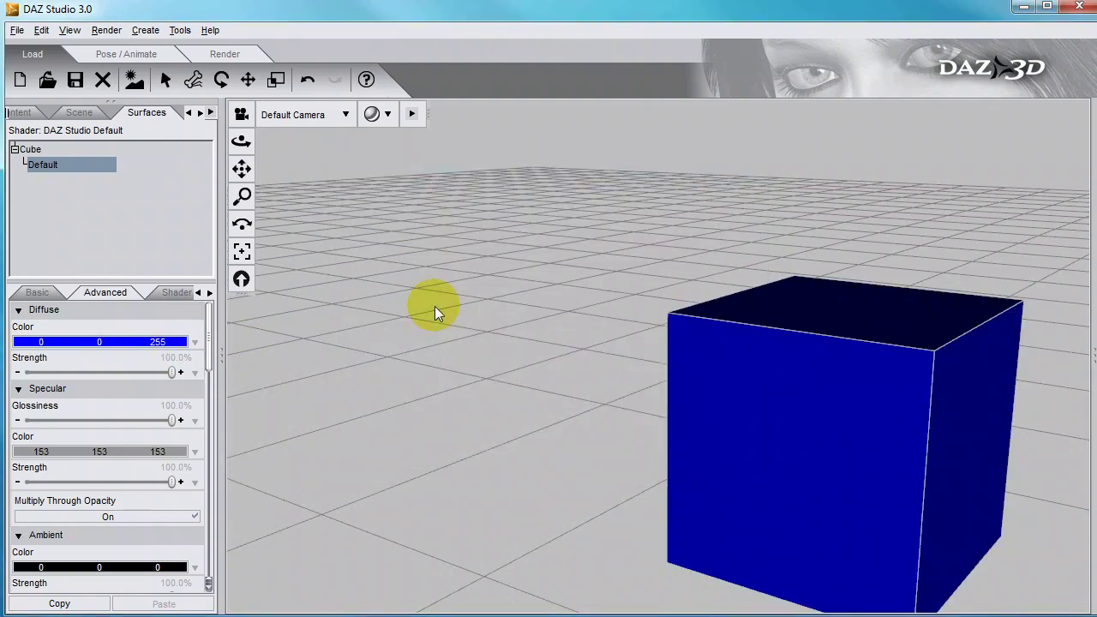
mouse_move(242, 168)
left_mouse_down()
mouse_move(356, 210)
mouse_move(241, 168)
left_mouse_up()
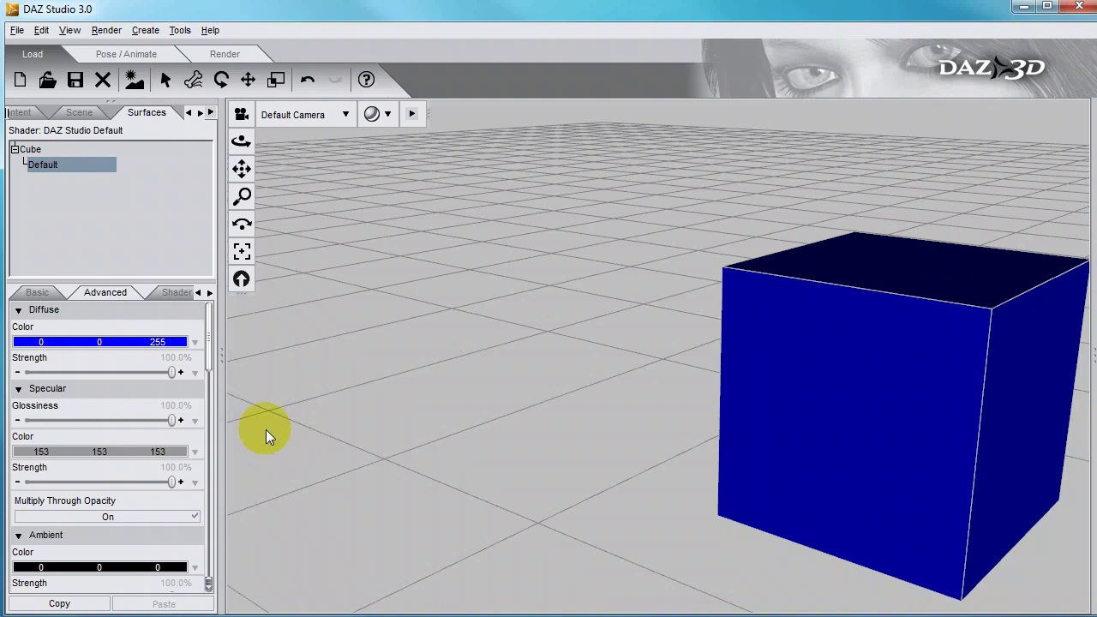
- Open the Shader Mixer [BETA] panel and enlarge it to show the material graph
left_click(69, 30)
mouse_move(92, 110)
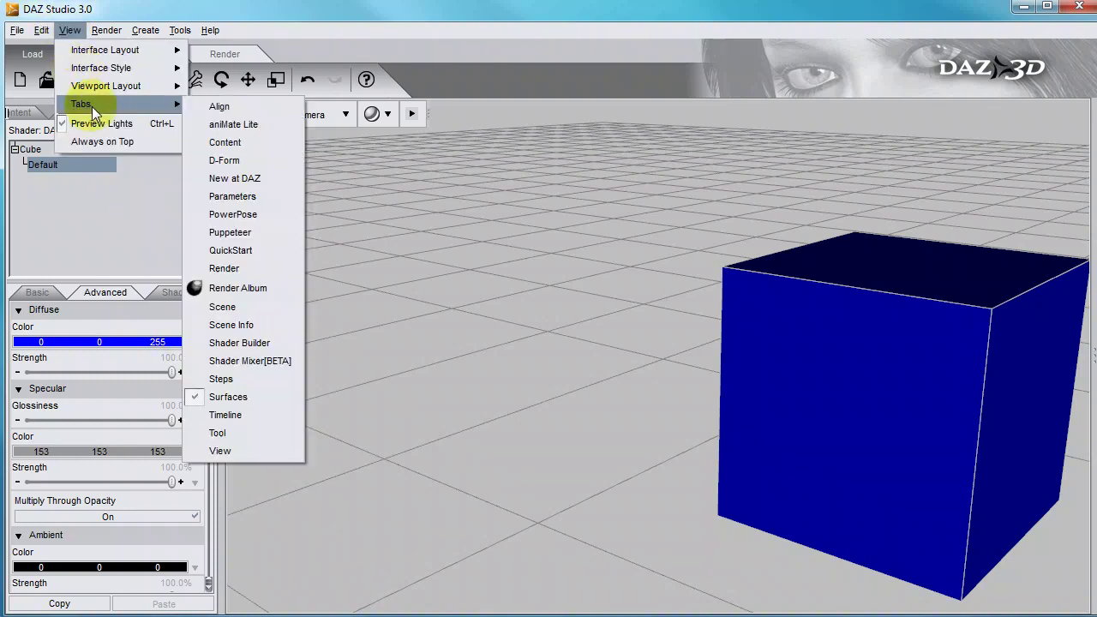
left_click(250, 361)
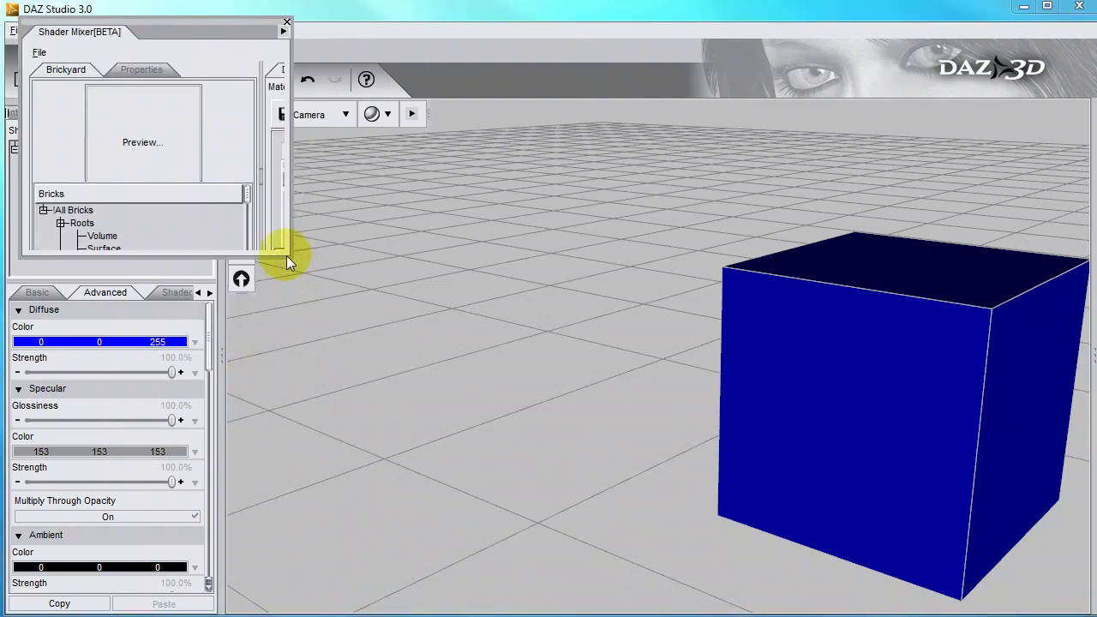
left_click_drag(288, 259, 883, 595)
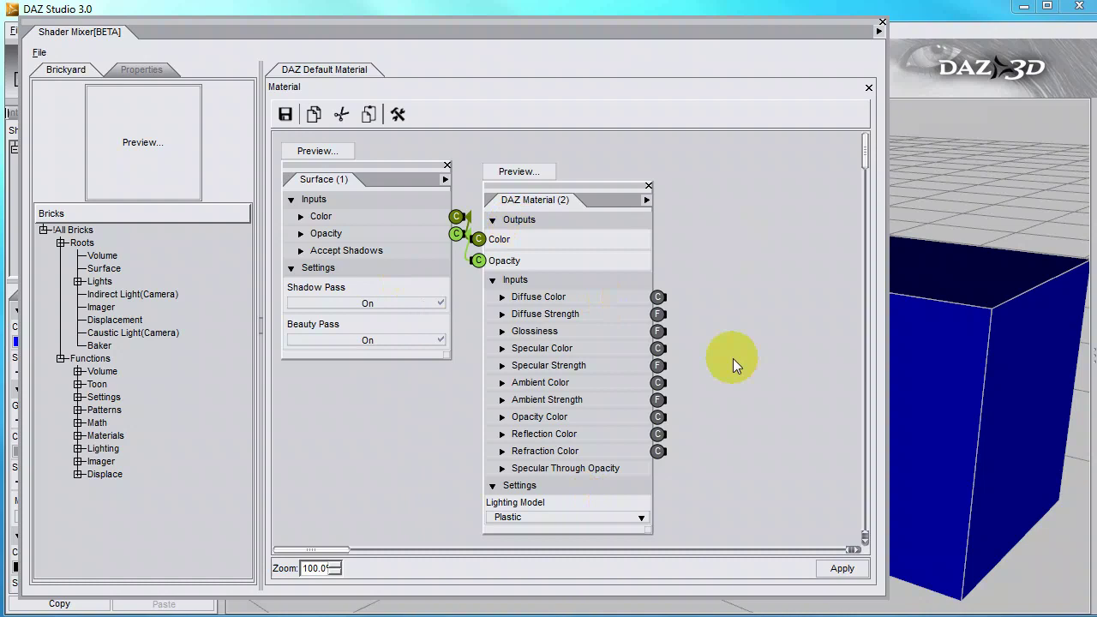
- Arrange the Surface (1) and DAZ Material (2) bricks and collapse the Brickyard library
left_click_drag(600, 185, 679, 178)
mouse_move(407, 174)
left_mouse_down()
mouse_move(445, 177)
mouse_move(422, 188)
left_mouse_up()
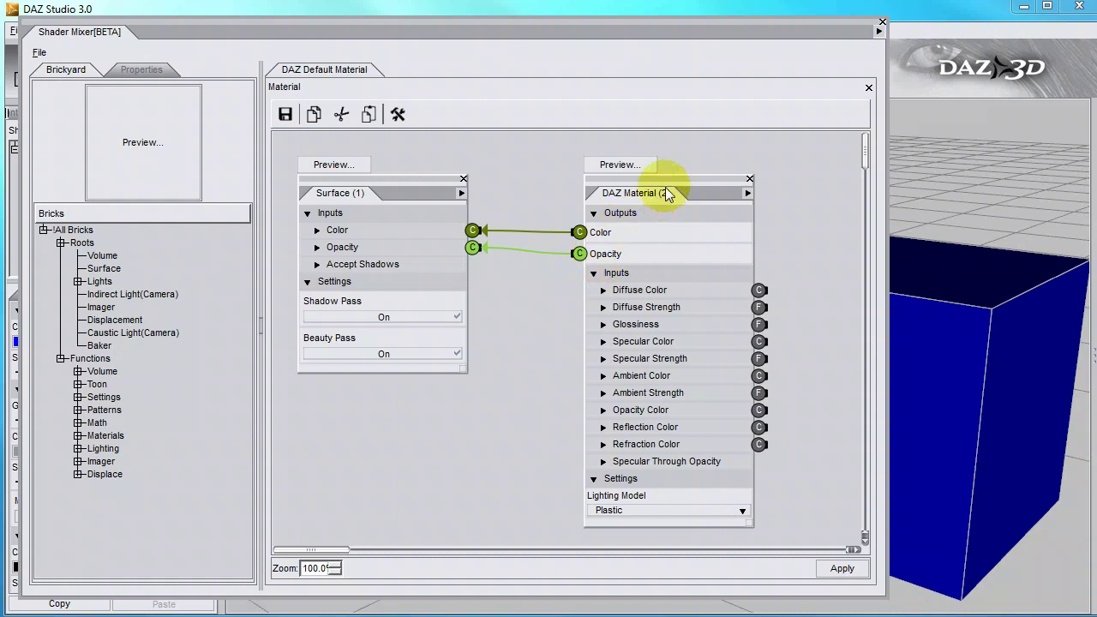
left_click(583, 193)
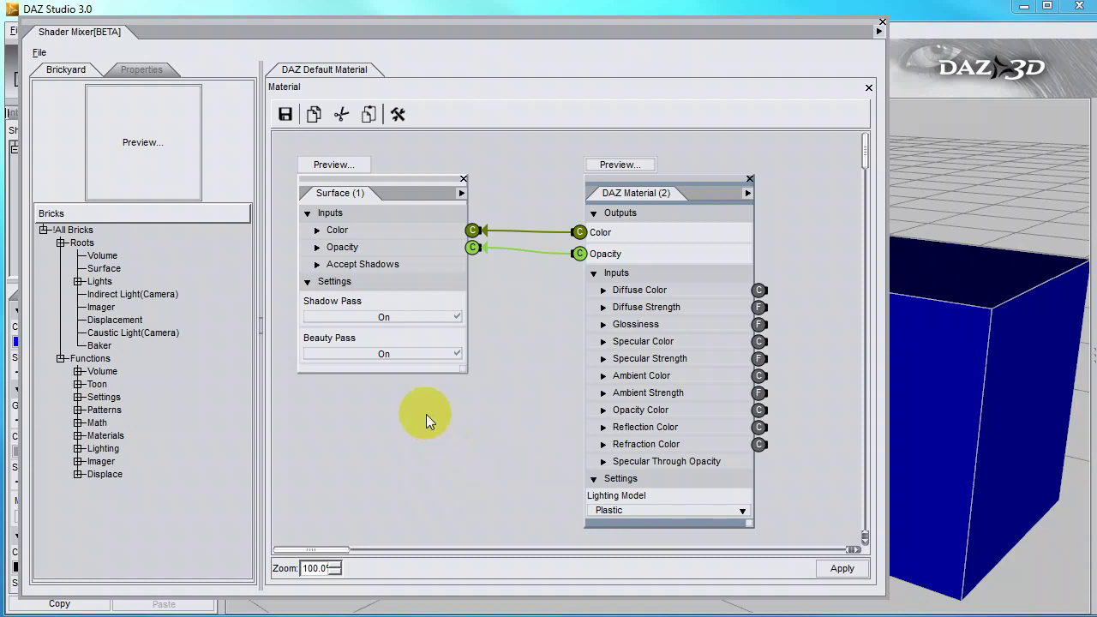
left_click_drag(261, 319, 192, 332)
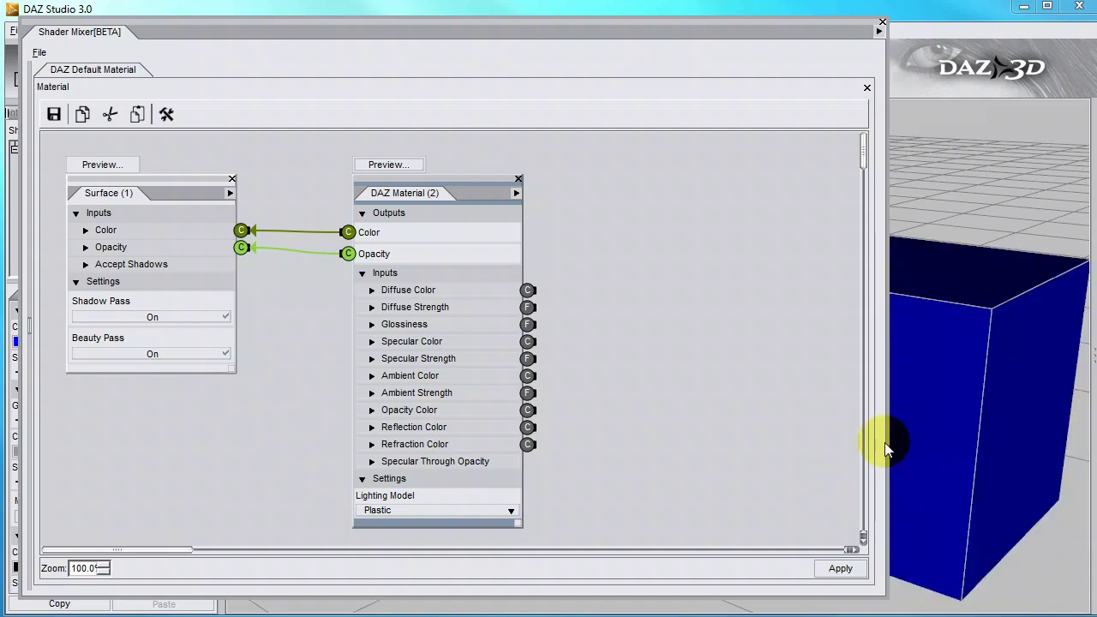
left_click_drag(887, 443, 769, 437)
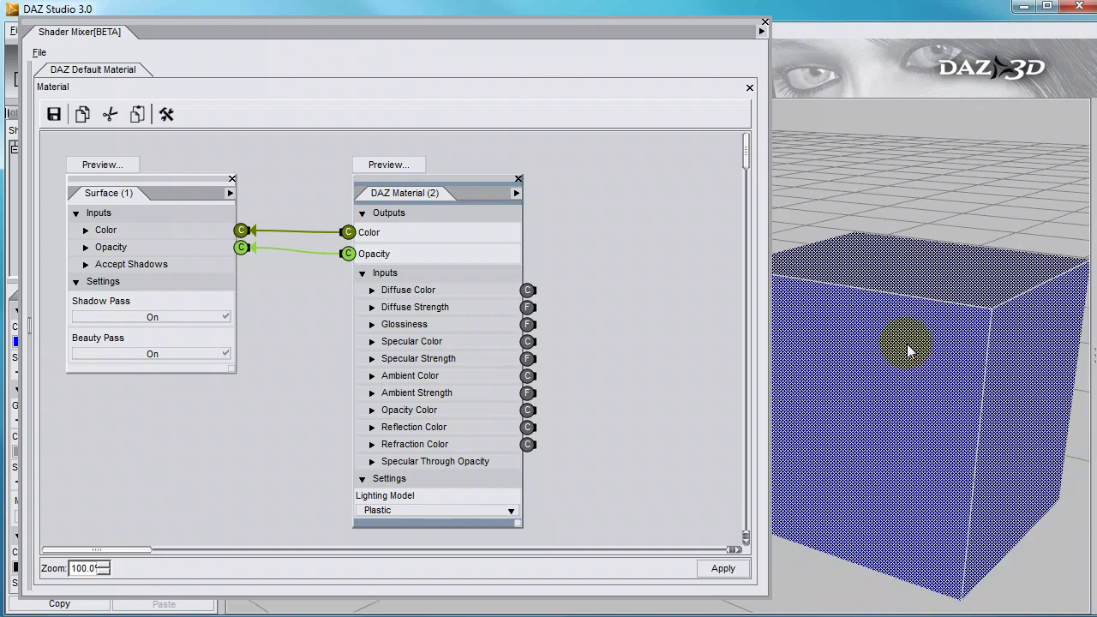
- Load the cube's material into Shader Mixer from the scene and align its two bricks
left_click(40, 53)
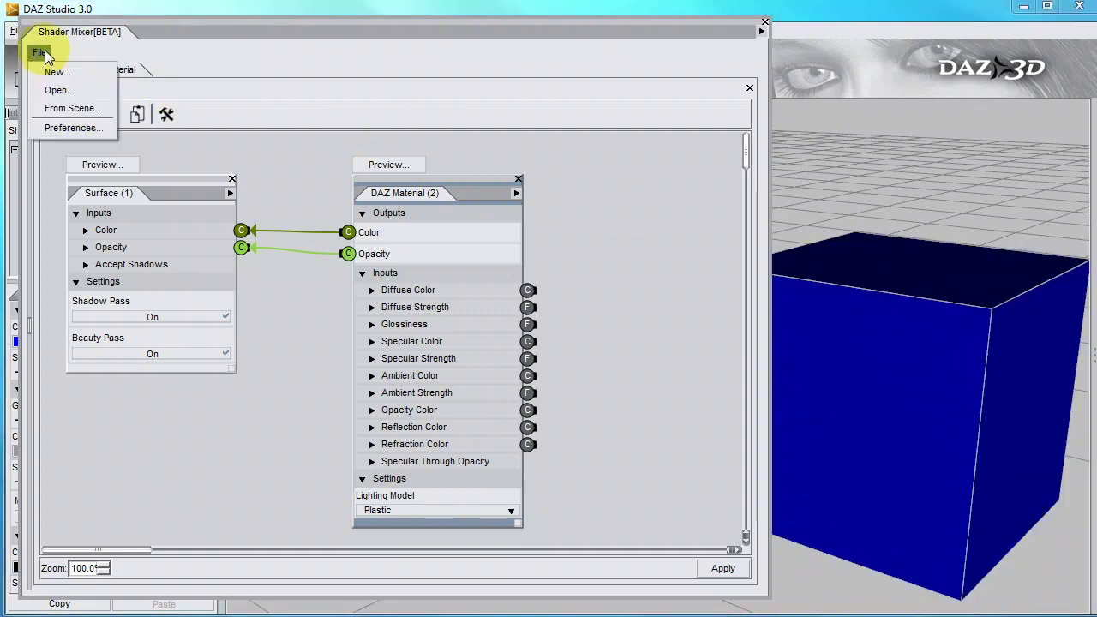
left_click(68, 108)
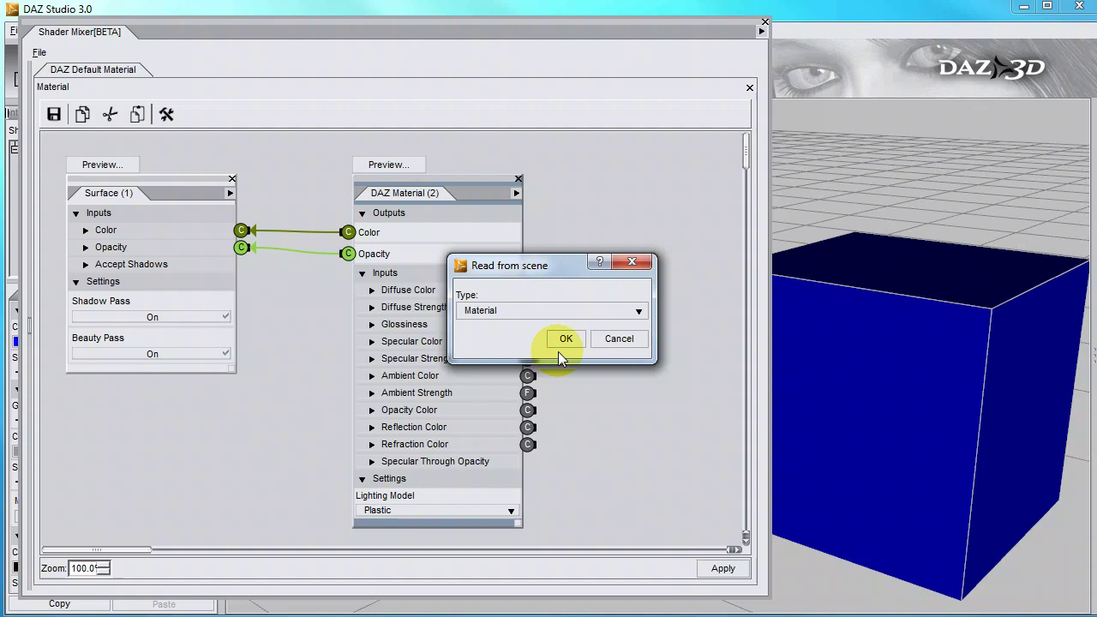
left_click(562, 337)
left_click_drag(157, 263, 163, 159)
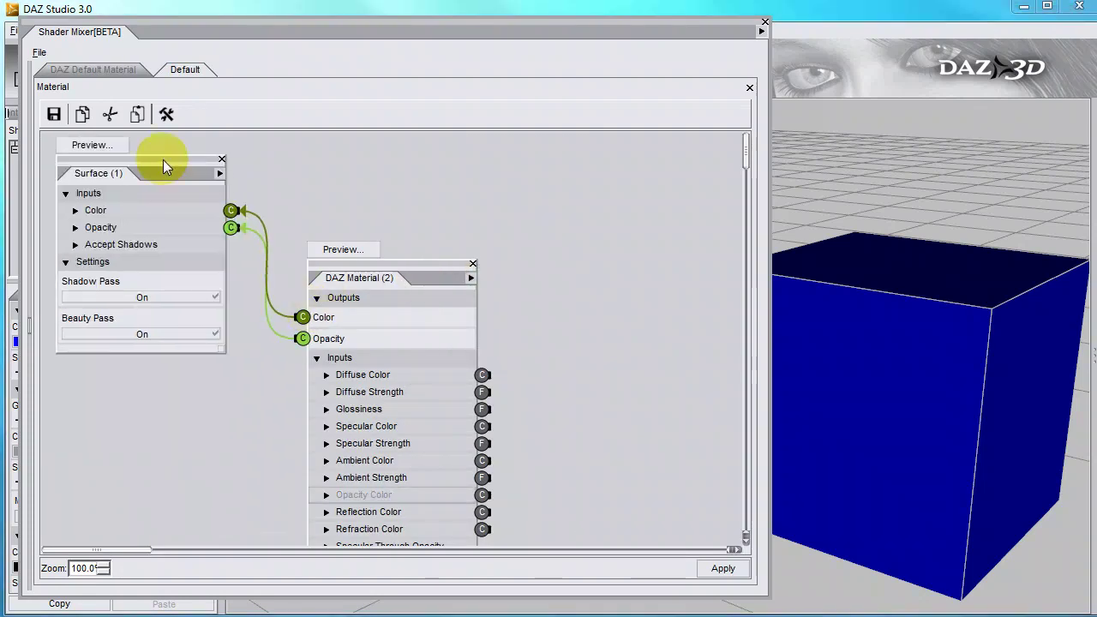
left_click_drag(372, 272, 389, 166)
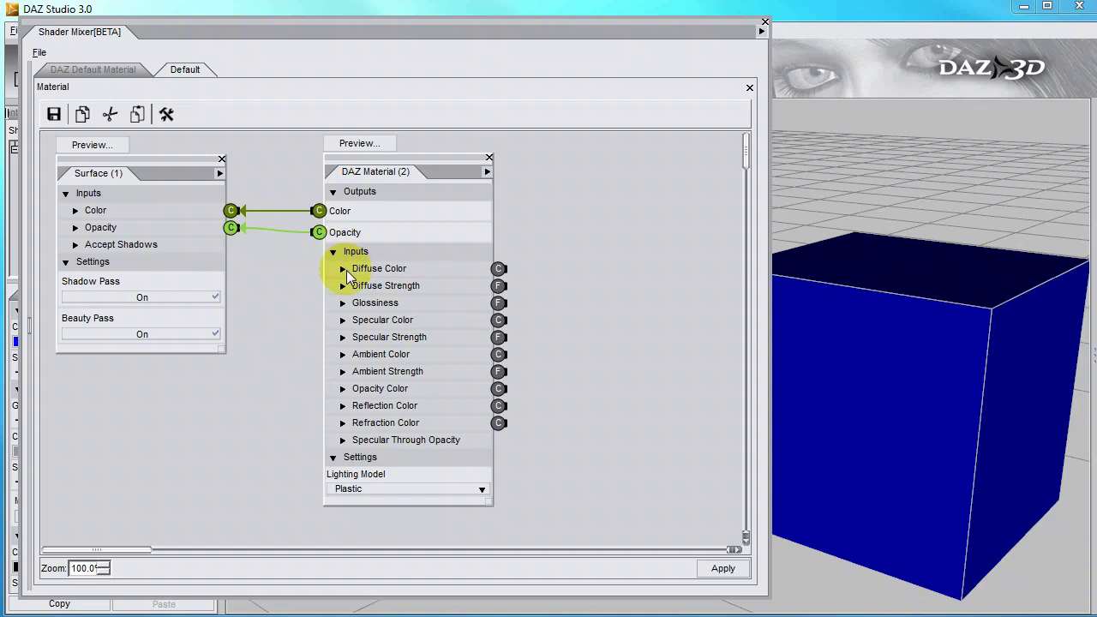
- Change the material's Diffuse Color to red (255, 0, 0) and apply it to the cube
left_click(341, 270)
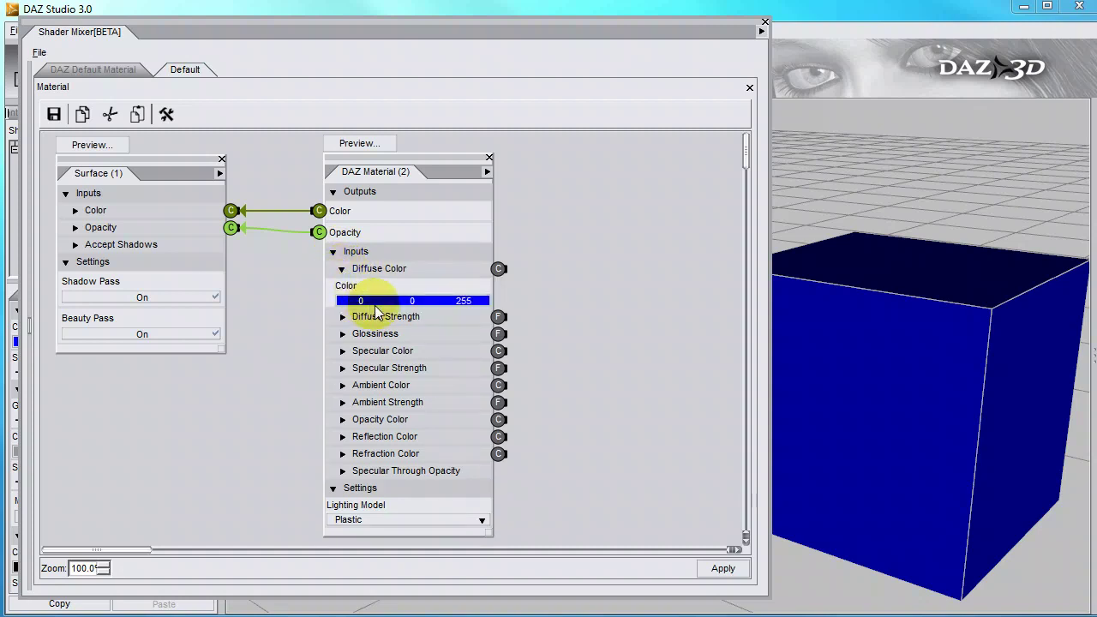
left_click(386, 300)
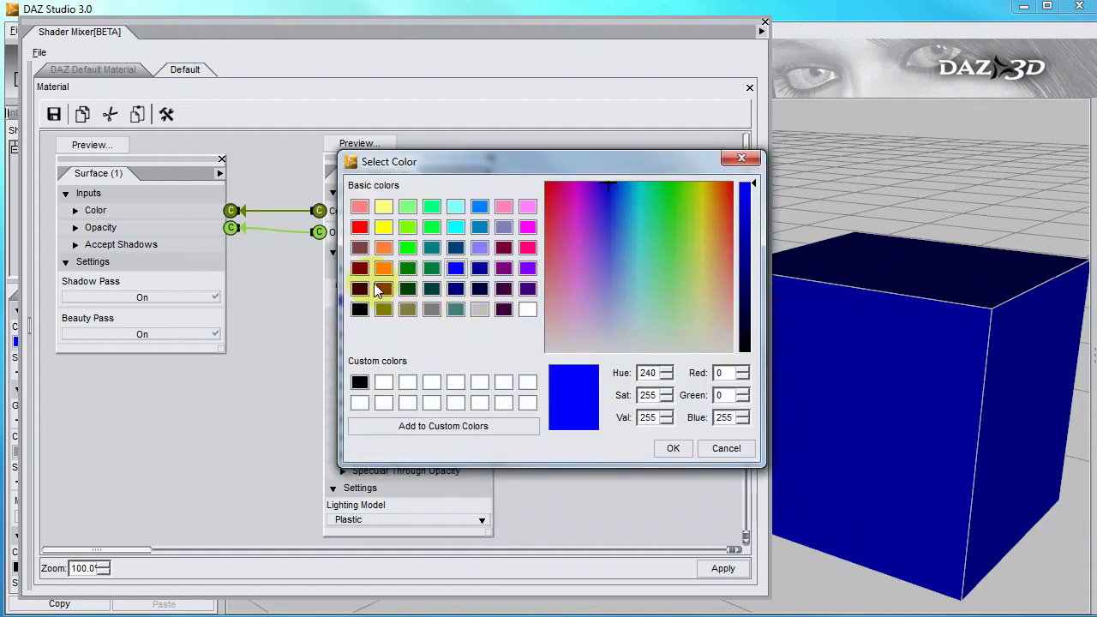
left_click(359, 227)
left_click(673, 448)
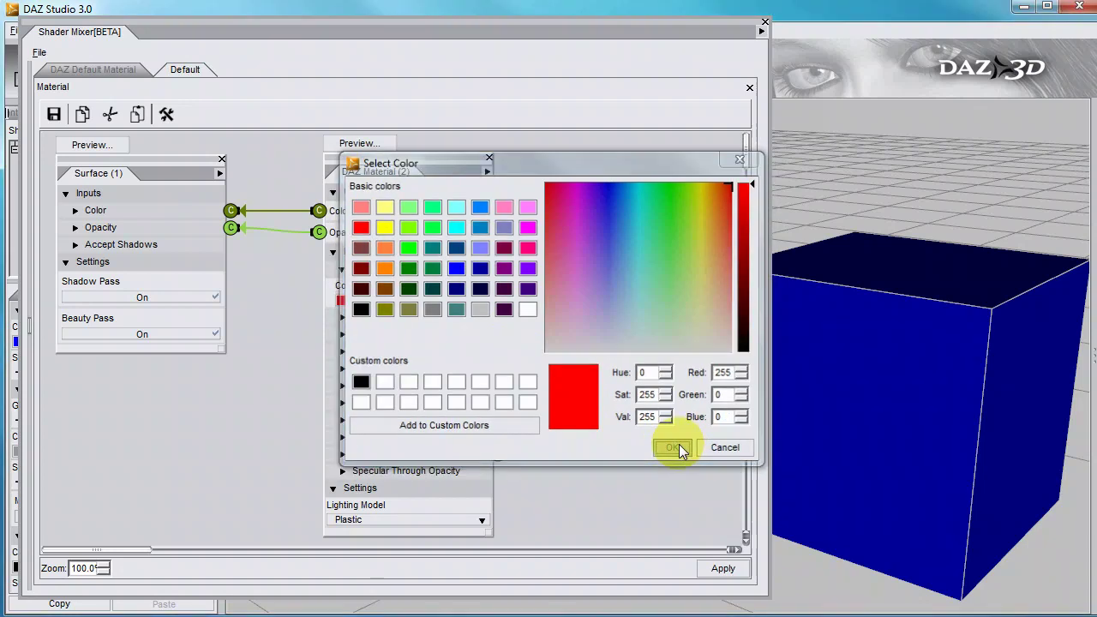
left_click(727, 569)
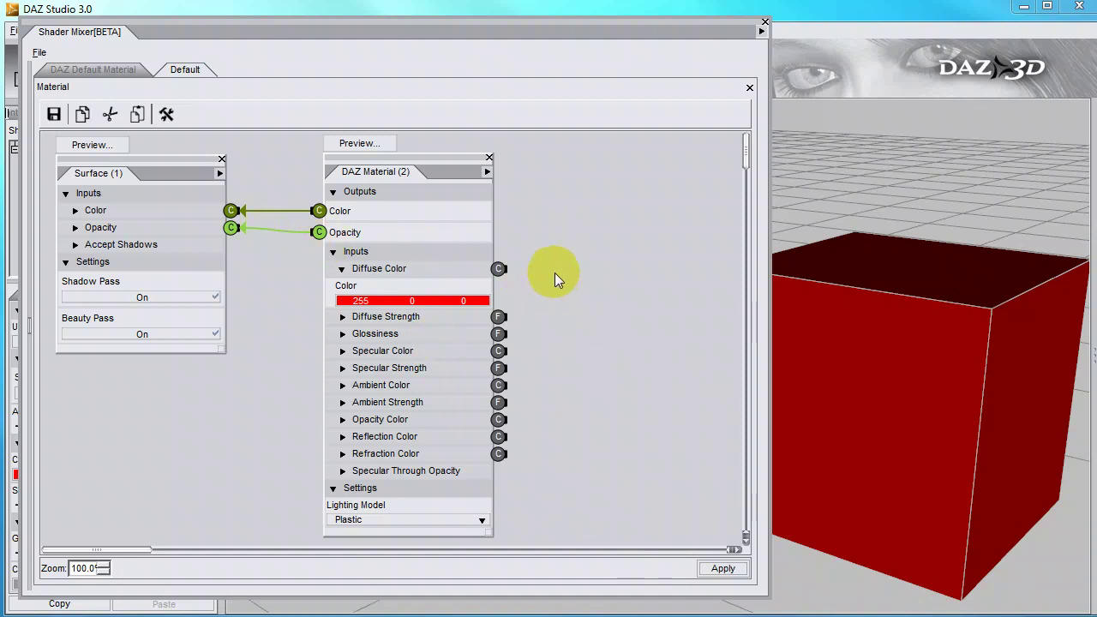
left_click(865, 407)
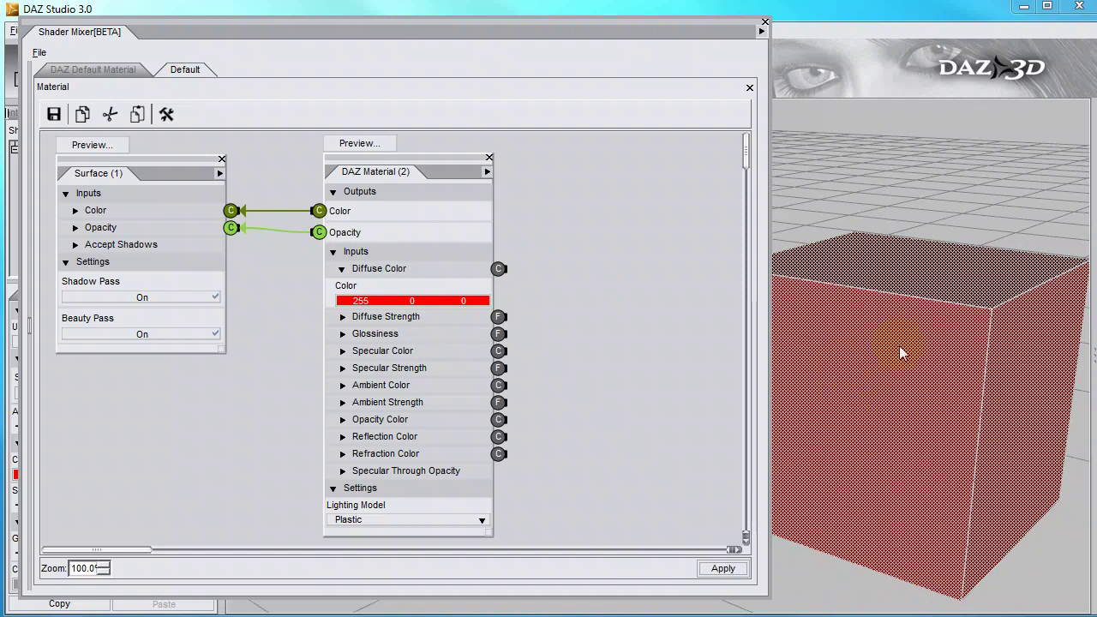
left_click(423, 121)
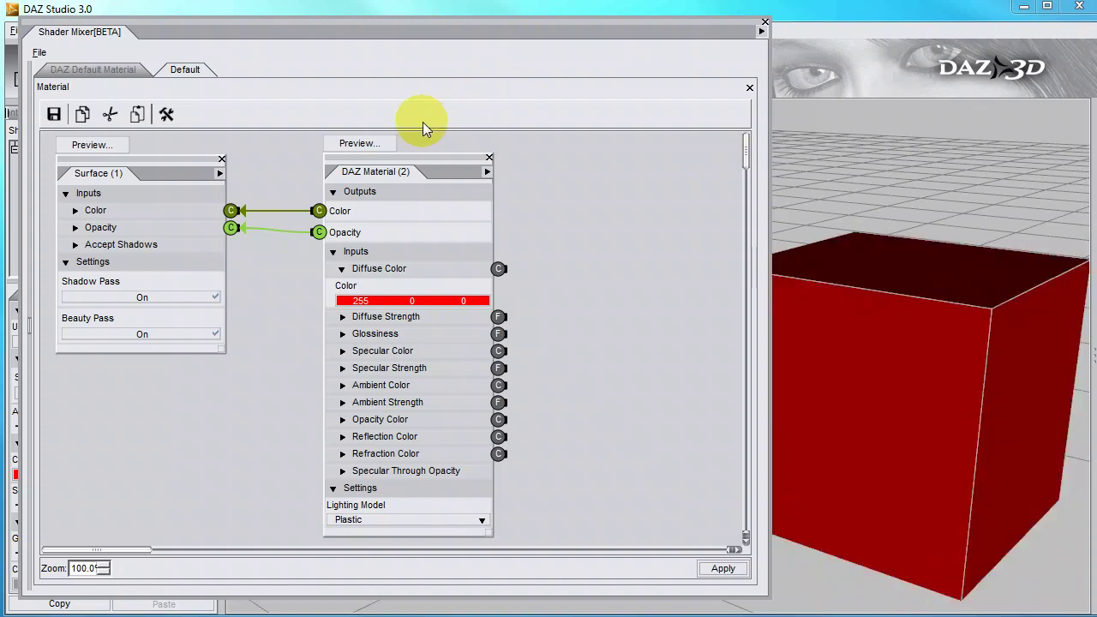
- Render the DAZ Material brick's preview sphere and shift the brick left
left_click(371, 143)
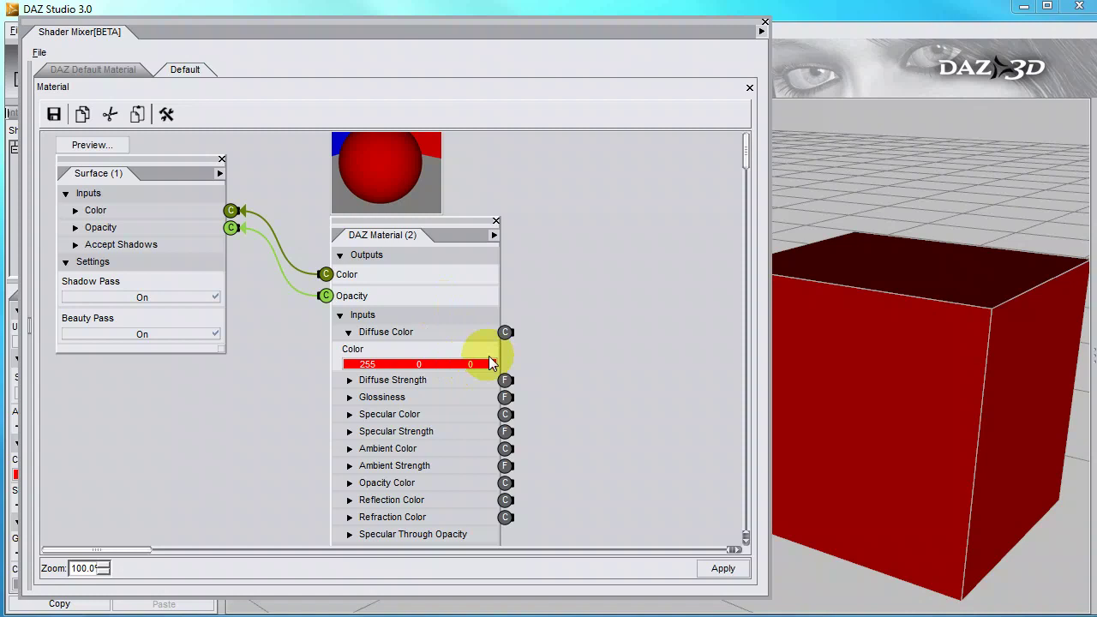
left_click(962, 402)
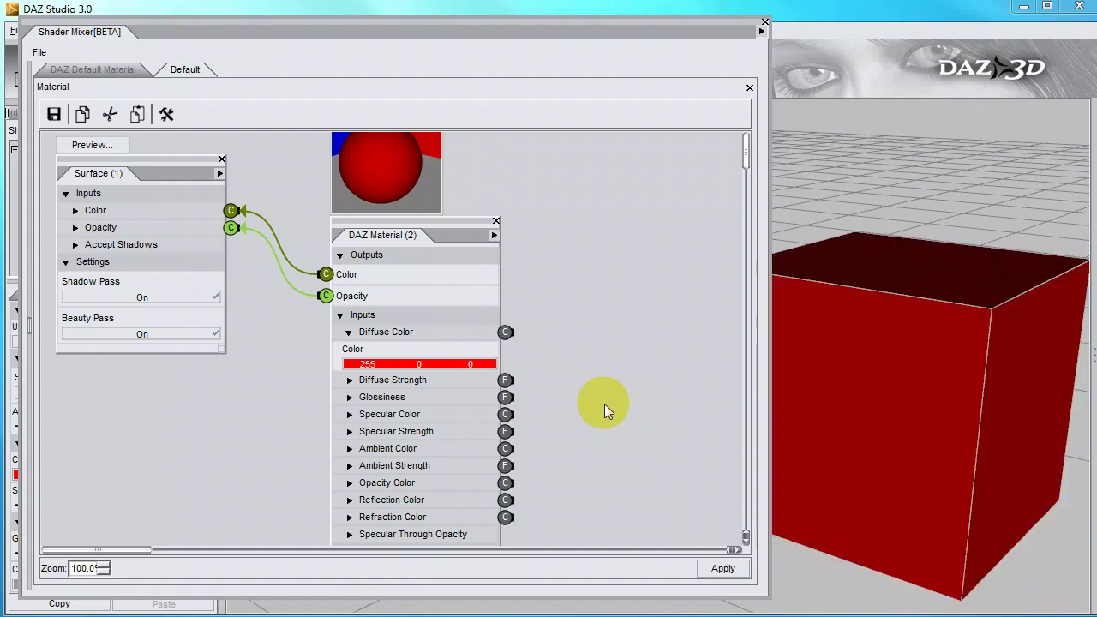
left_click(445, 228)
left_click_drag(437, 219, 404, 216)
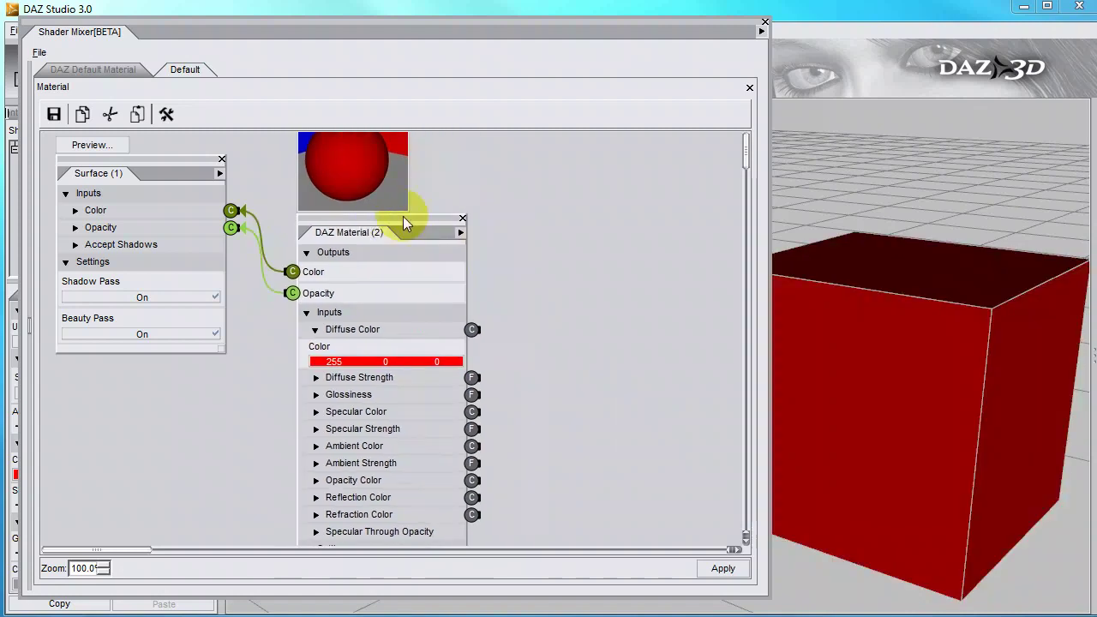
- Insert a Carrara Marble pattern brick, place it lower right, and show its preview
right_click(529, 193)
mouse_move(545, 202)
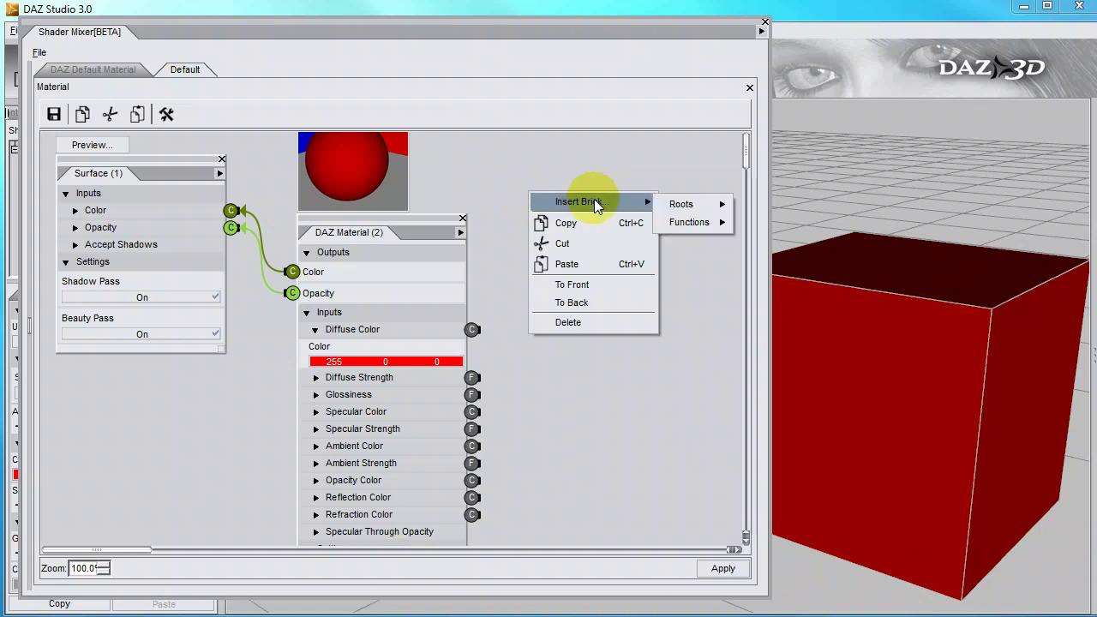
mouse_move(685, 226)
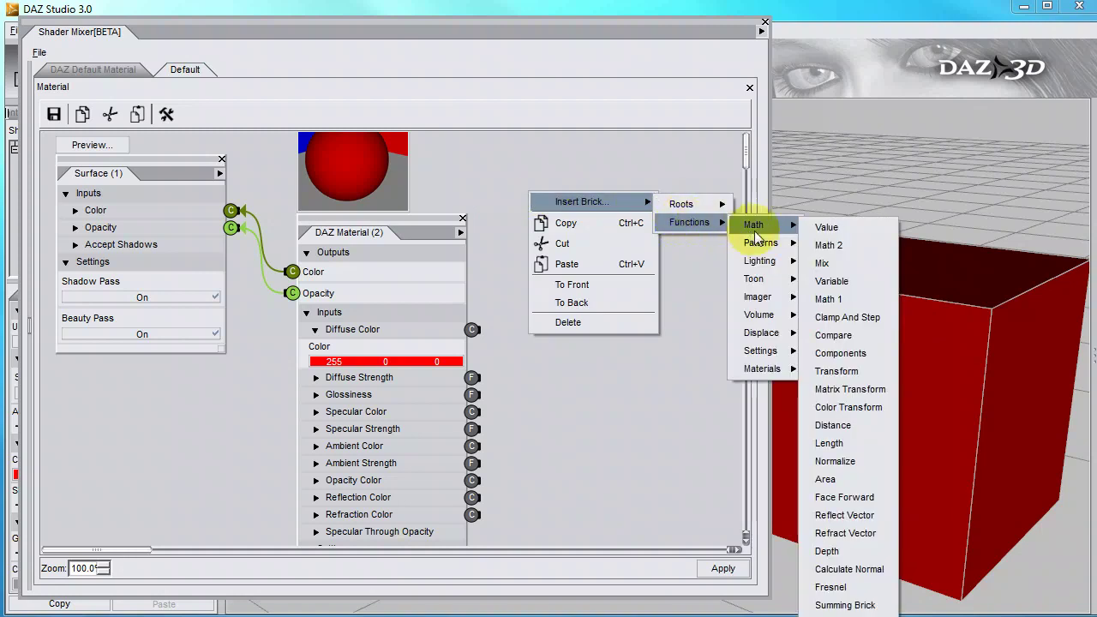
mouse_move(781, 246)
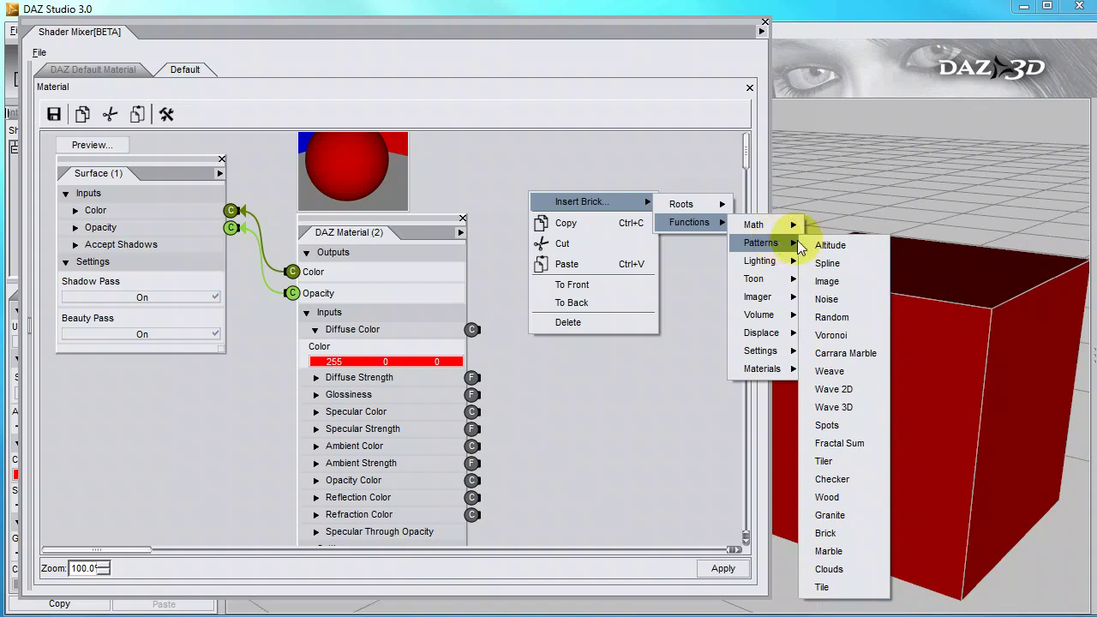
left_click(845, 353)
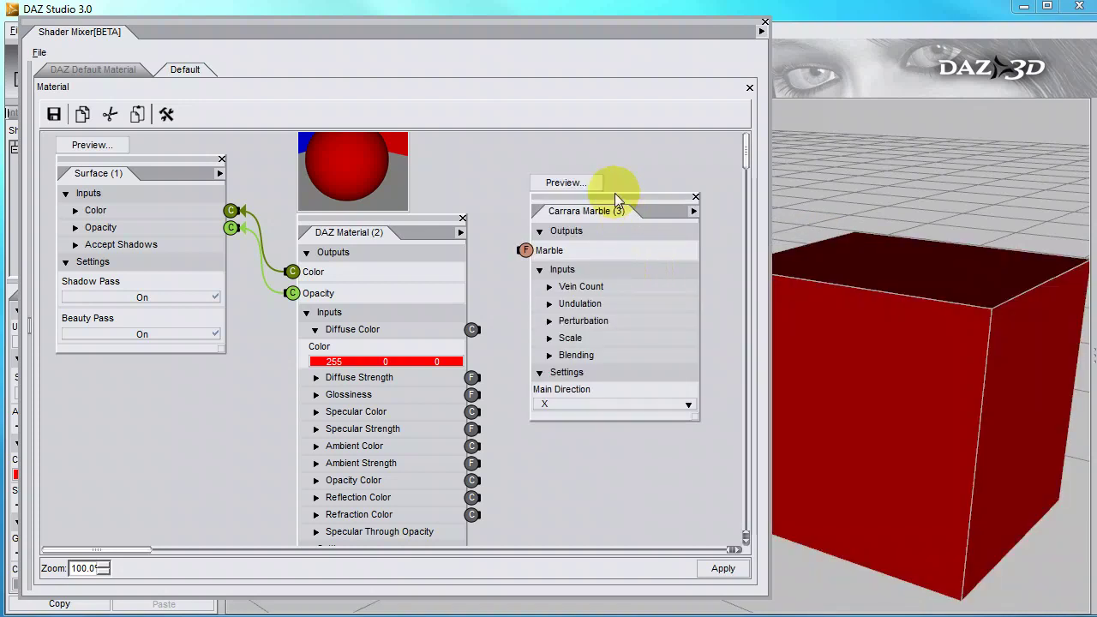
left_click_drag(614, 193, 645, 253)
left_click_drag(631, 196, 619, 252)
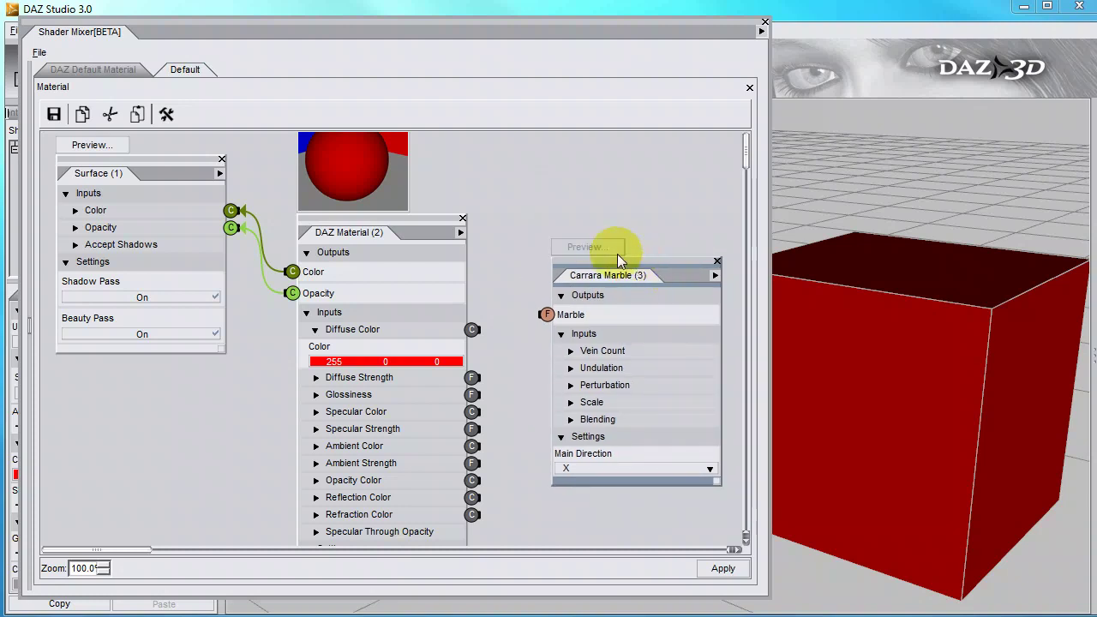
left_click(617, 250)
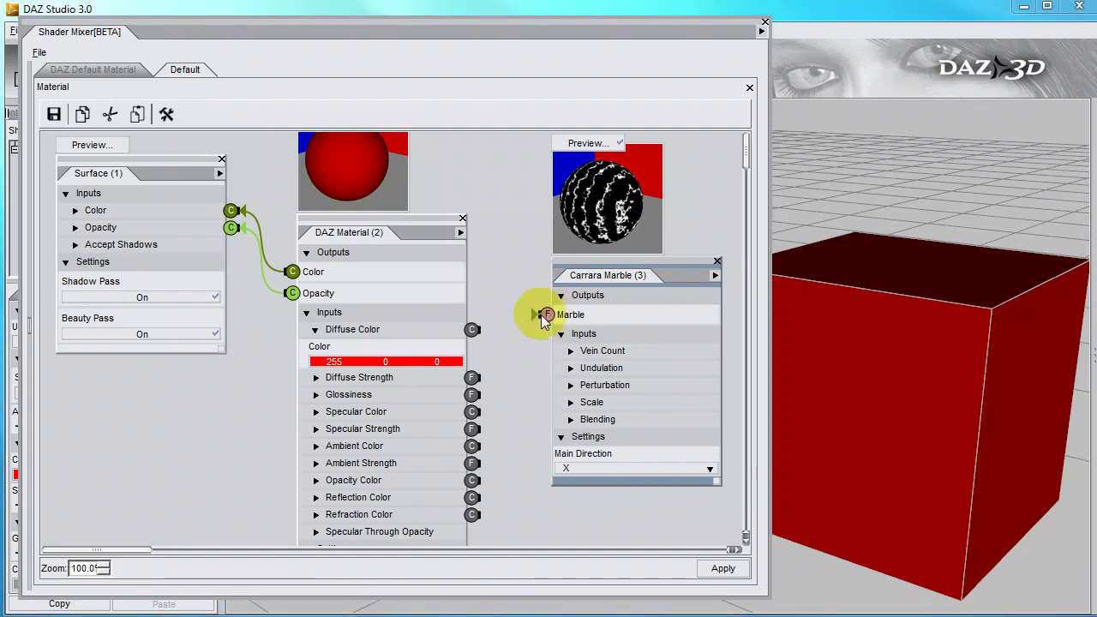
- Wire the Marble output into Diffuse Color, apply it, and render the black marble cube
left_click_drag(540, 314, 472, 331)
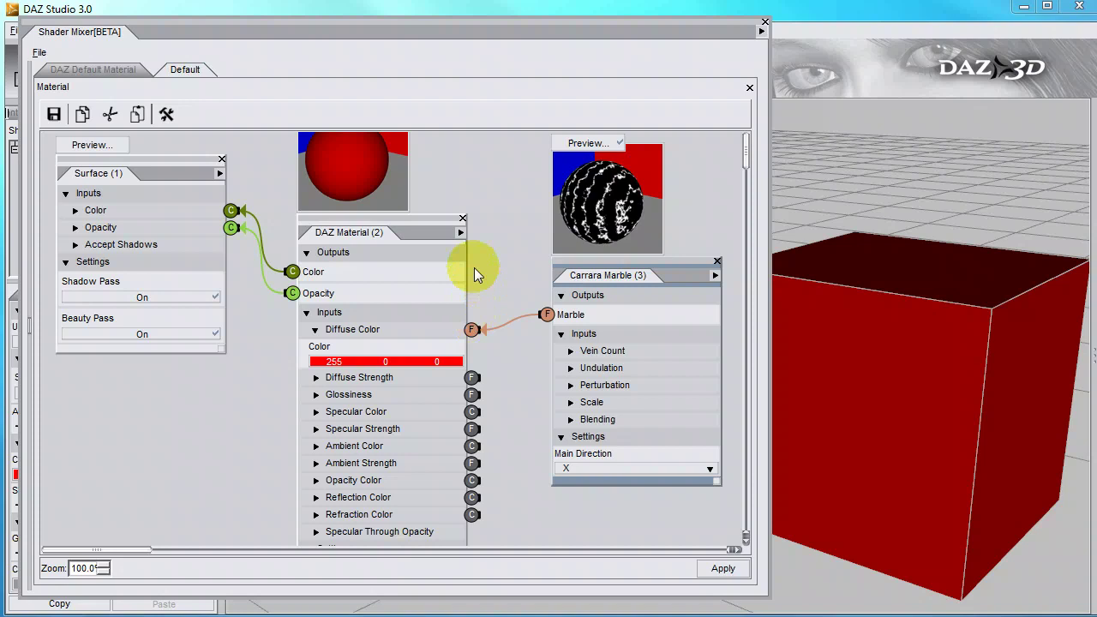
left_click(340, 170)
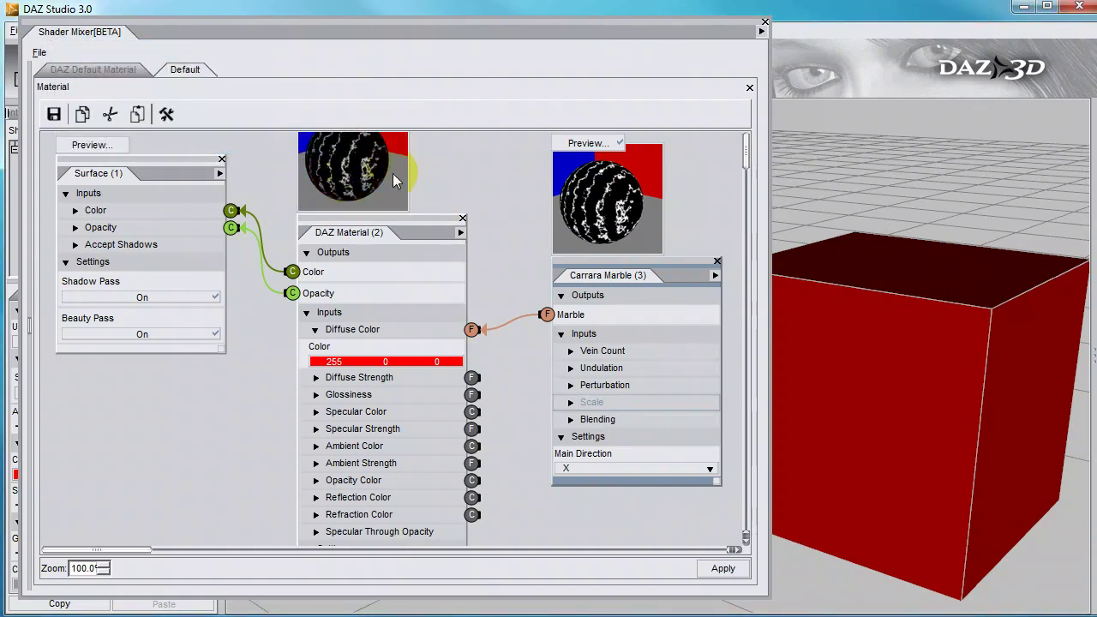
left_click(513, 318)
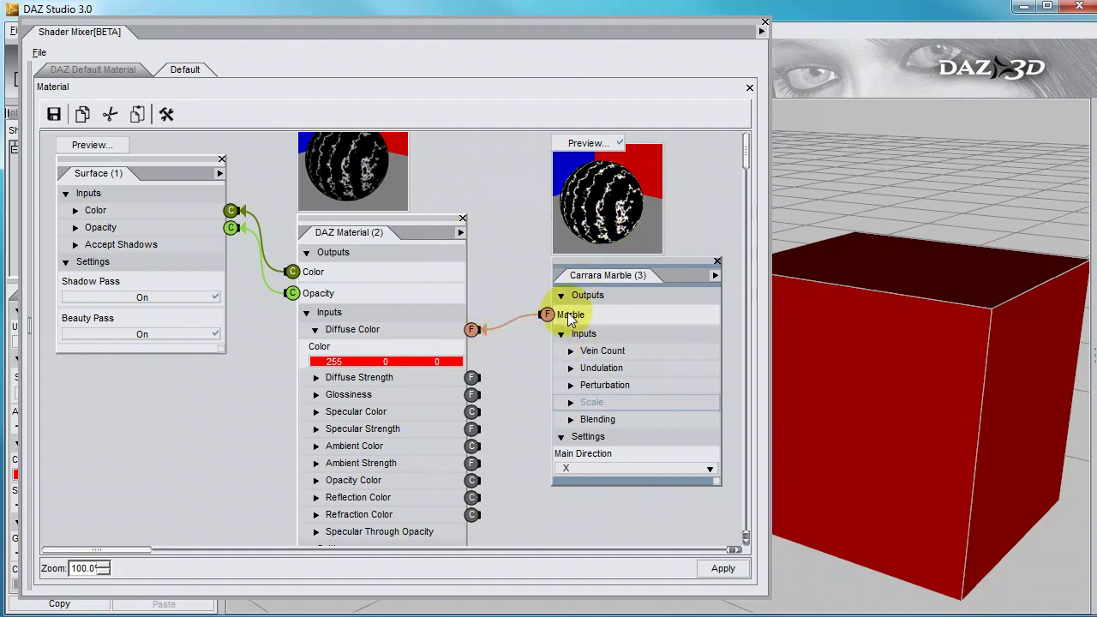
left_click(720, 569)
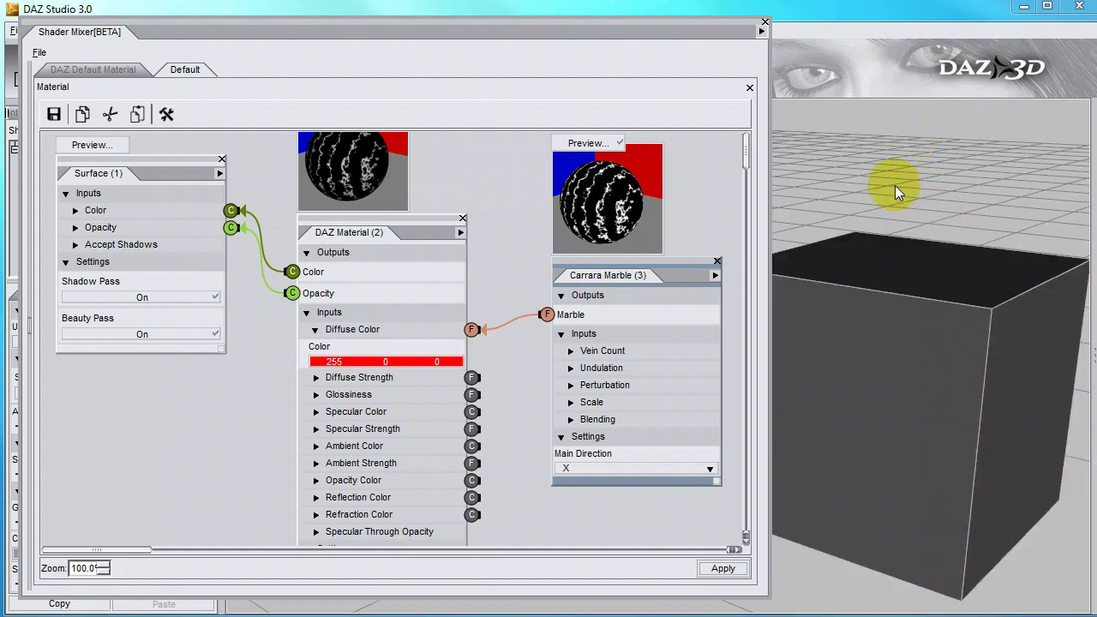
key("ctrl+r")
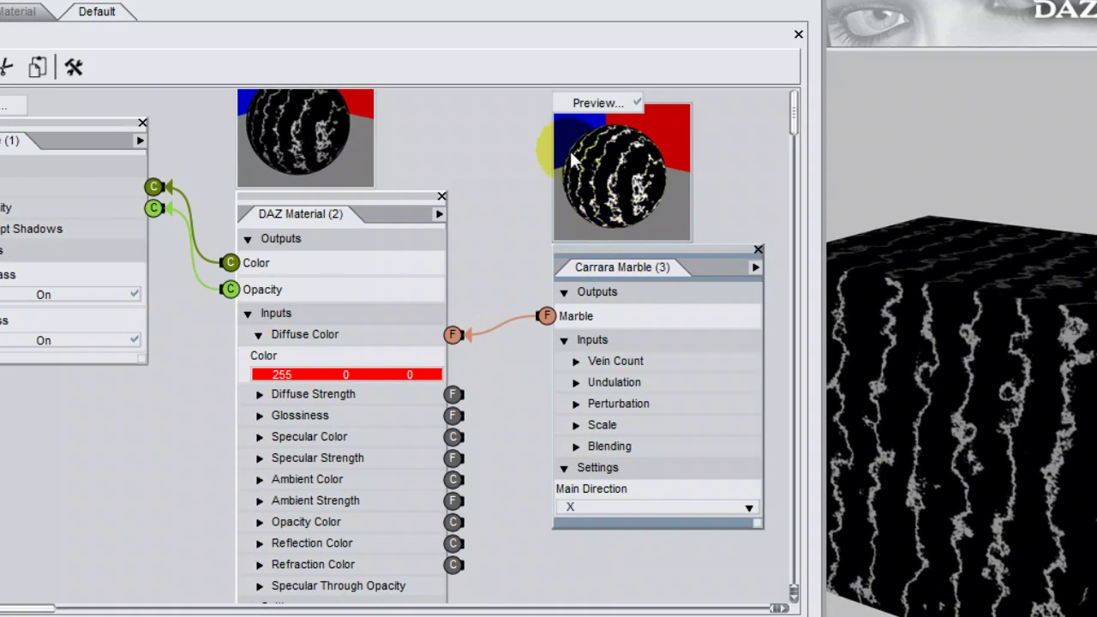
- Move the Marble link from Diffuse Color to Opacity Color and refresh the preview
right_click(457, 338)
left_click(482, 352)
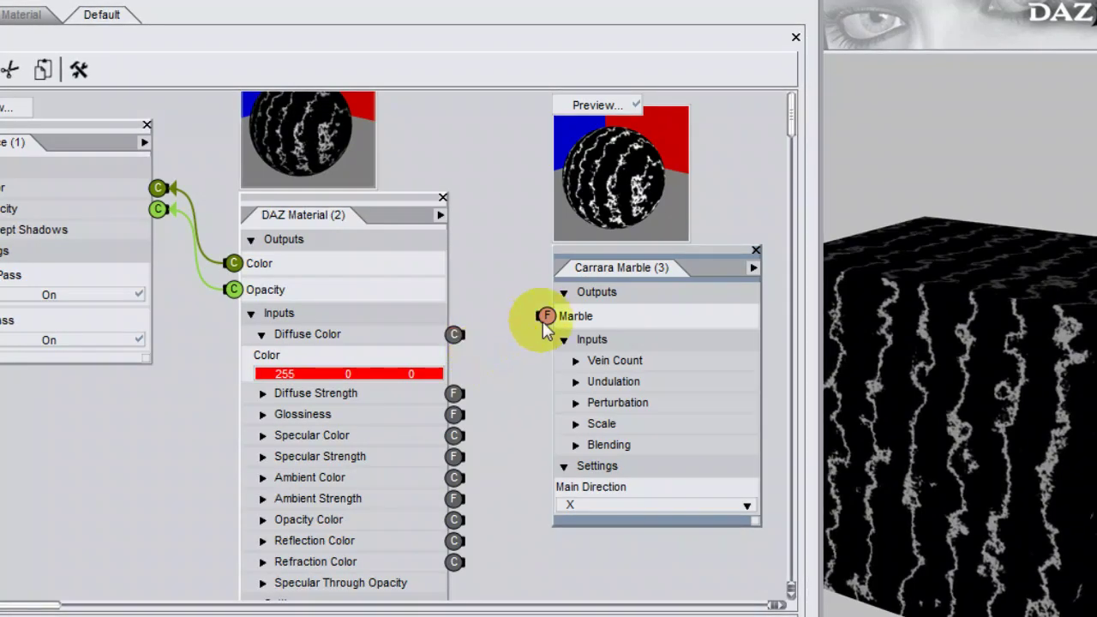
left_click_drag(537, 354, 462, 531)
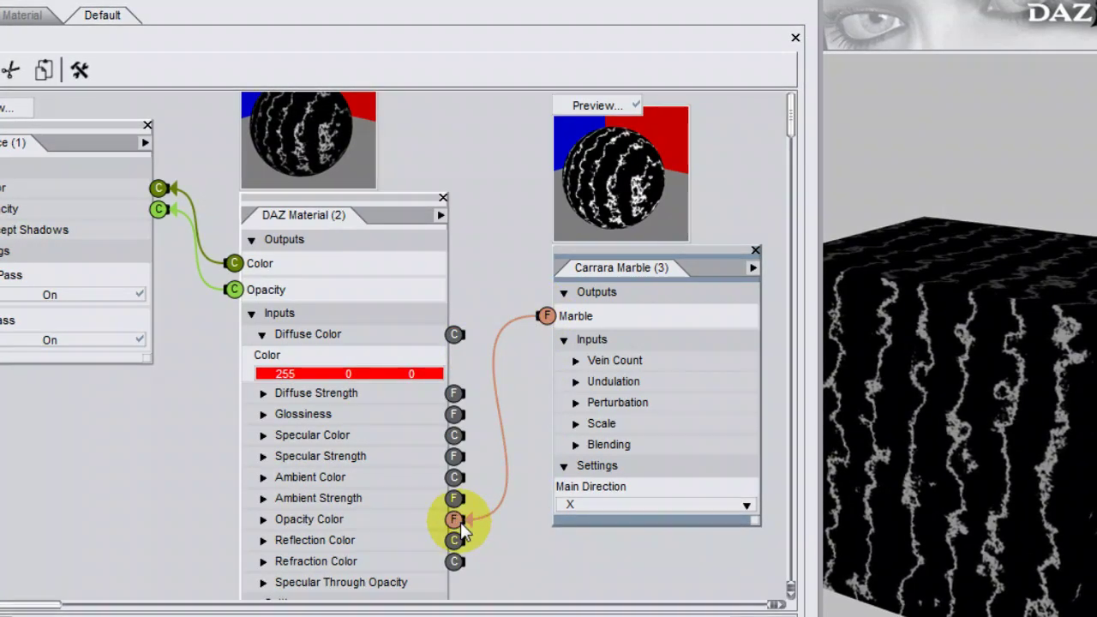
left_click(314, 142)
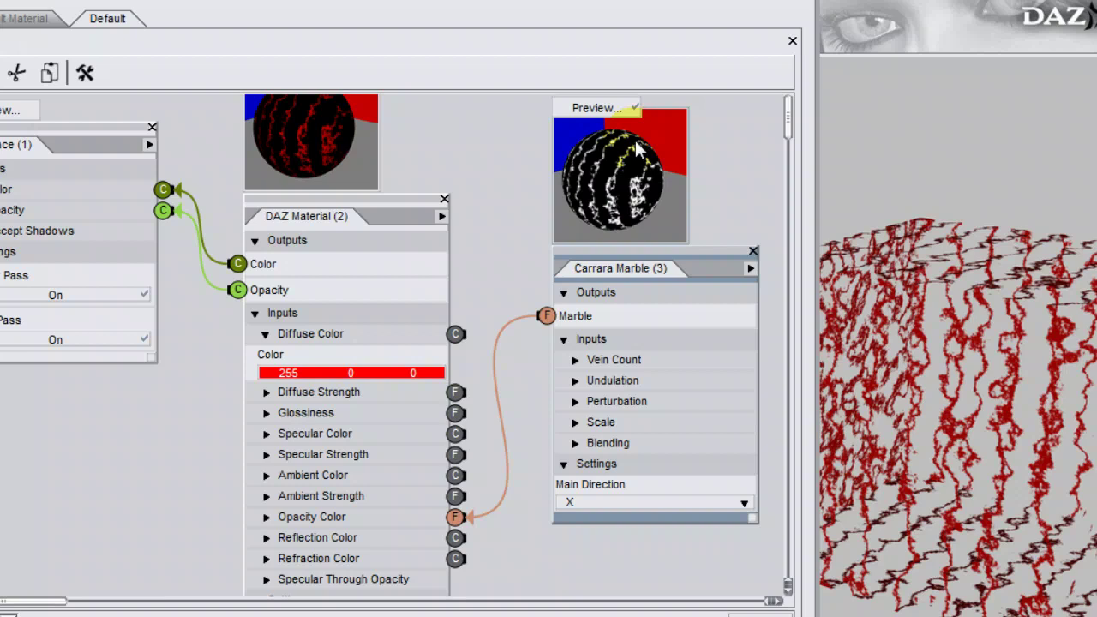
left_click(412, 375)
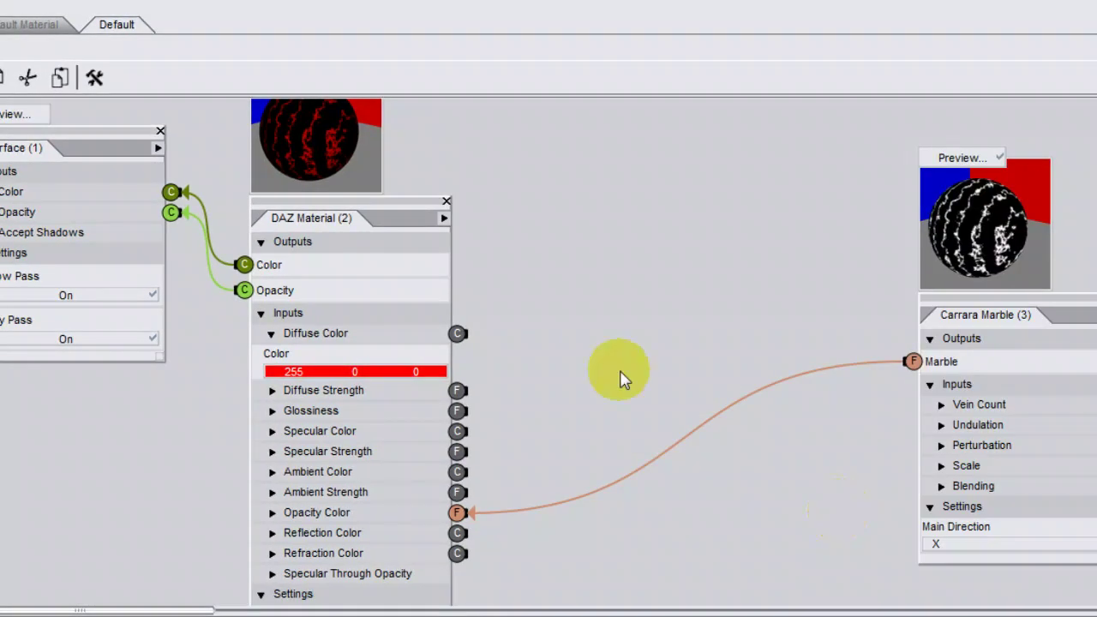
- Insert a Mix (4) brick from Insert Brick > Functions > Math on the canvas
right_click(552, 134)
mouse_move(588, 142)
mouse_move(722, 171)
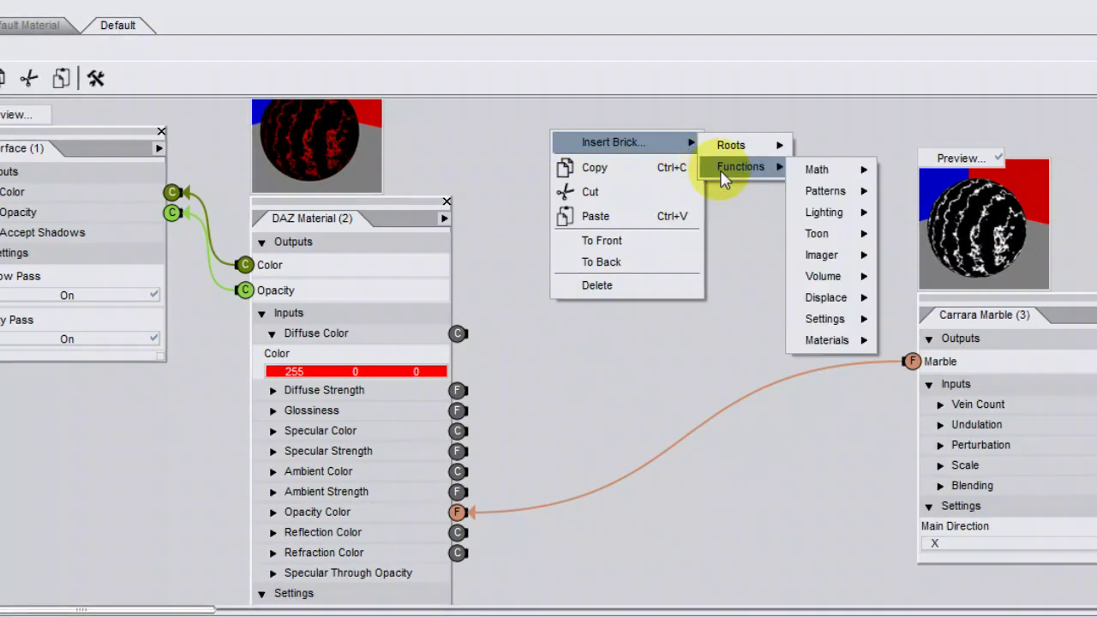
mouse_move(810, 174)
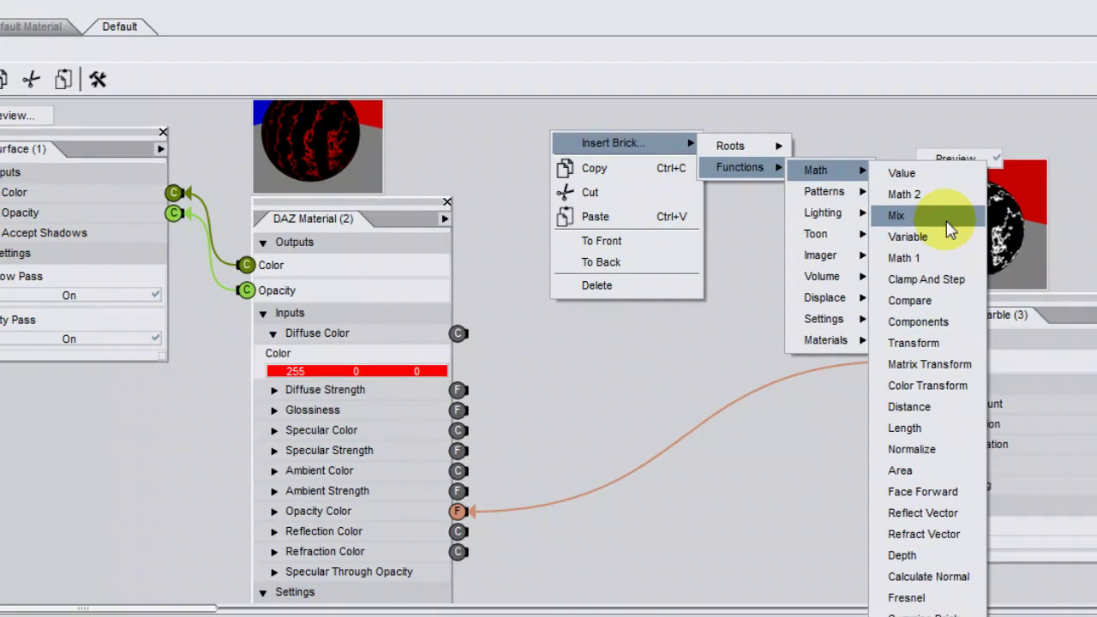
left_click(943, 218)
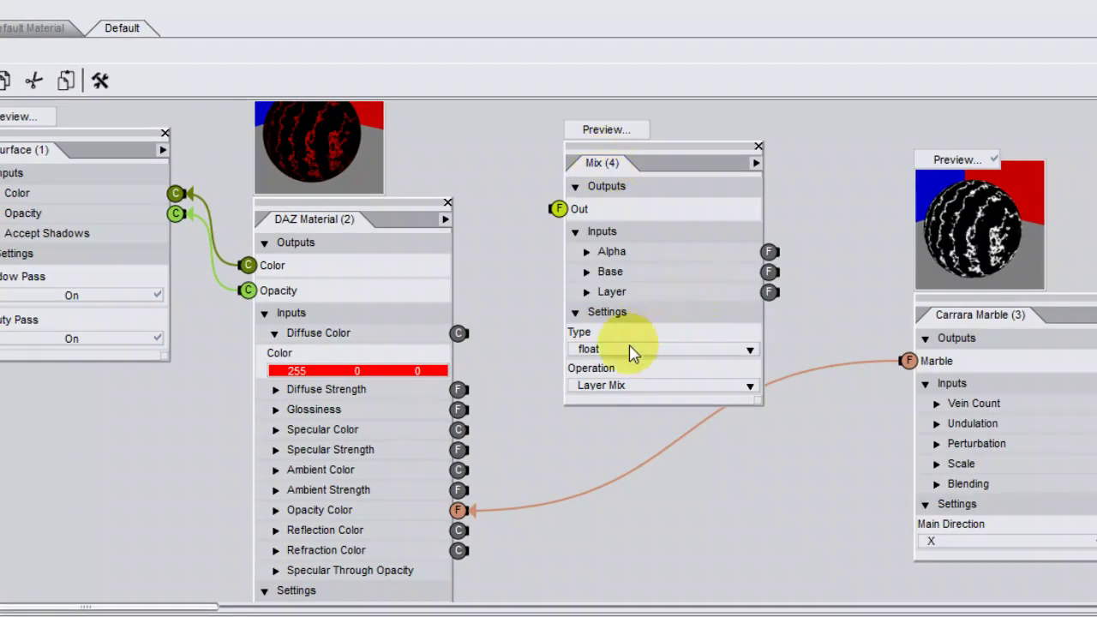
- Set the Mix type to color and its Base to dark green (0, 128, 0)
left_click(632, 351)
left_click(637, 373)
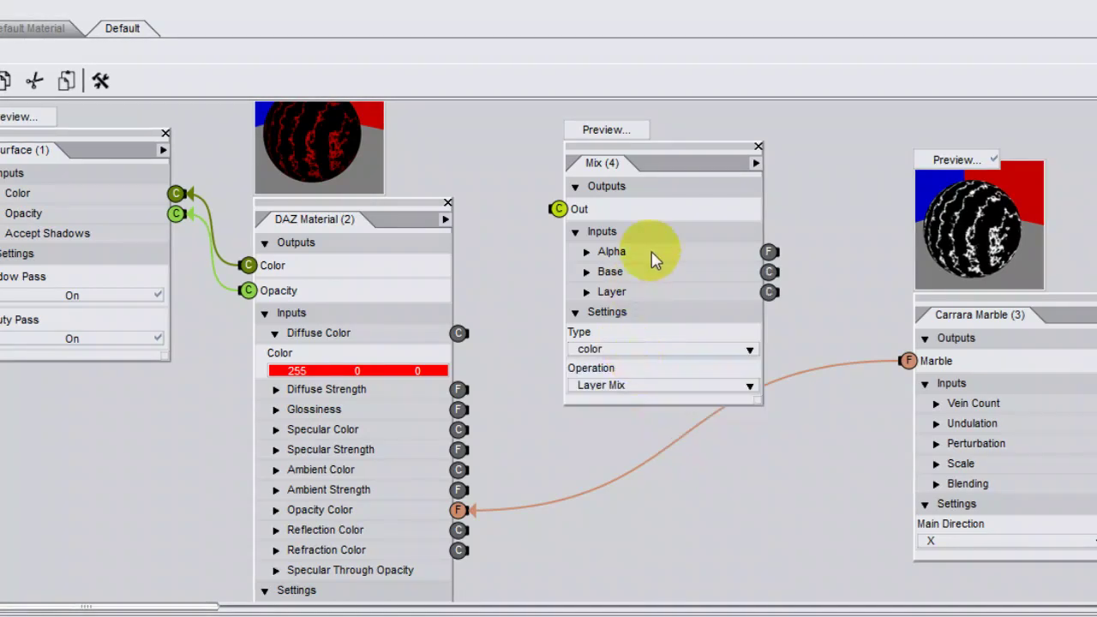
left_click(587, 271)
left_click(644, 306)
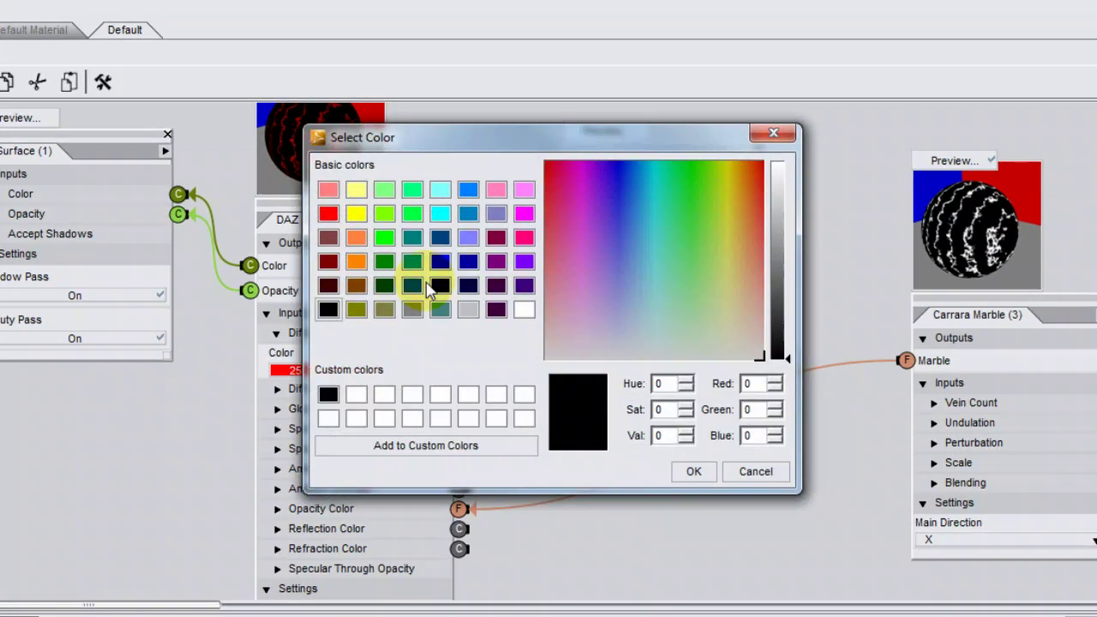
left_click(393, 267)
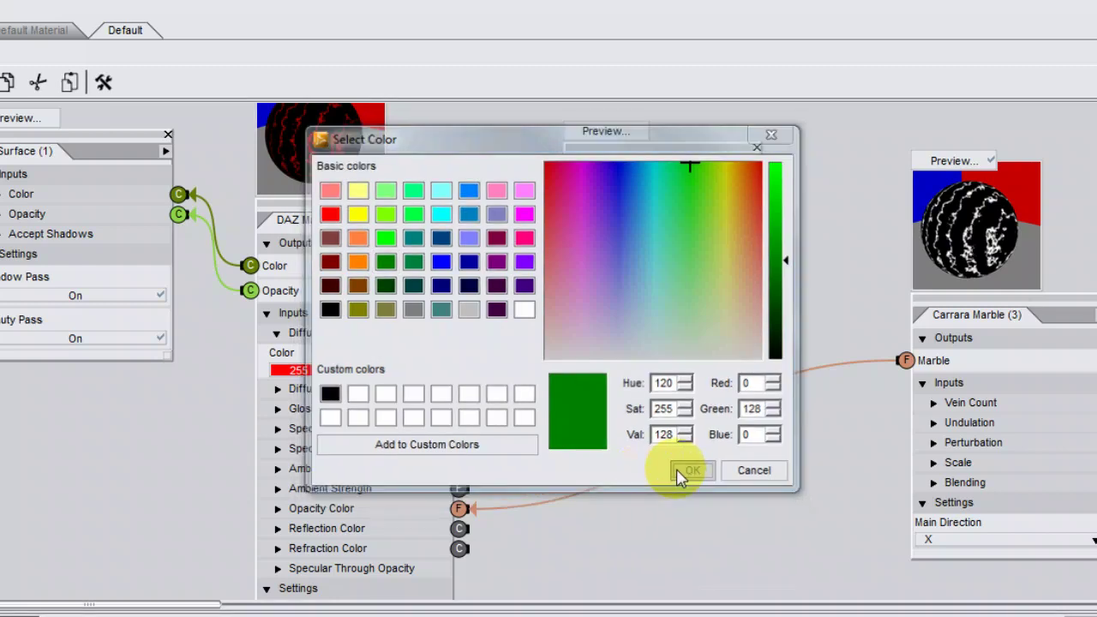
left_click(690, 471)
- Set the Mix brick's Layer colour to yellow (255, 255, 0)
left_click(587, 328)
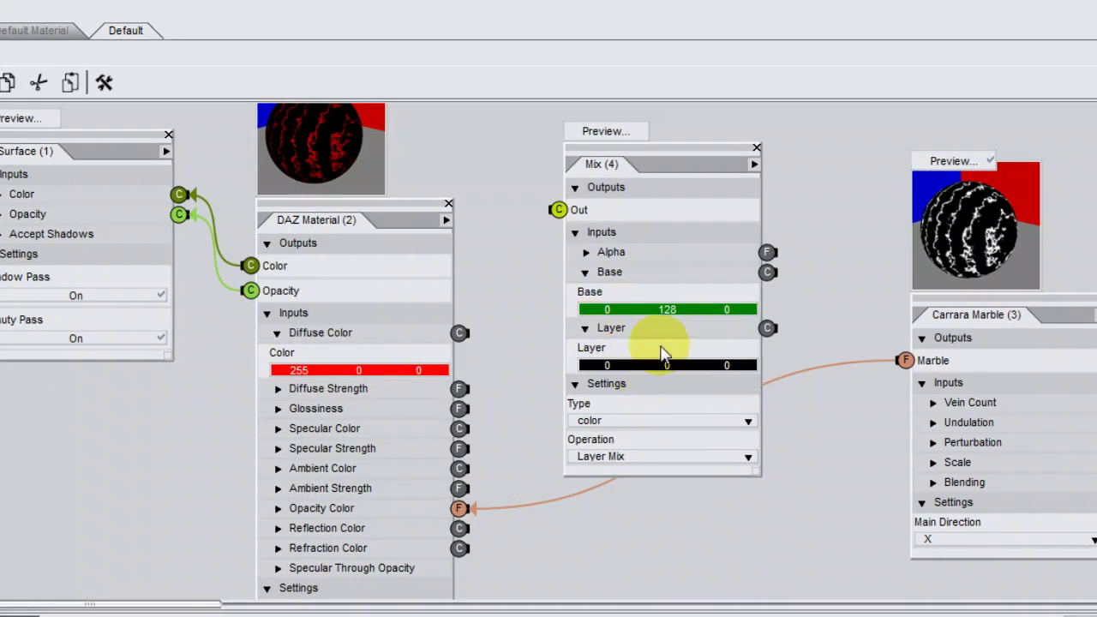
left_click(648, 366)
left_click(357, 213)
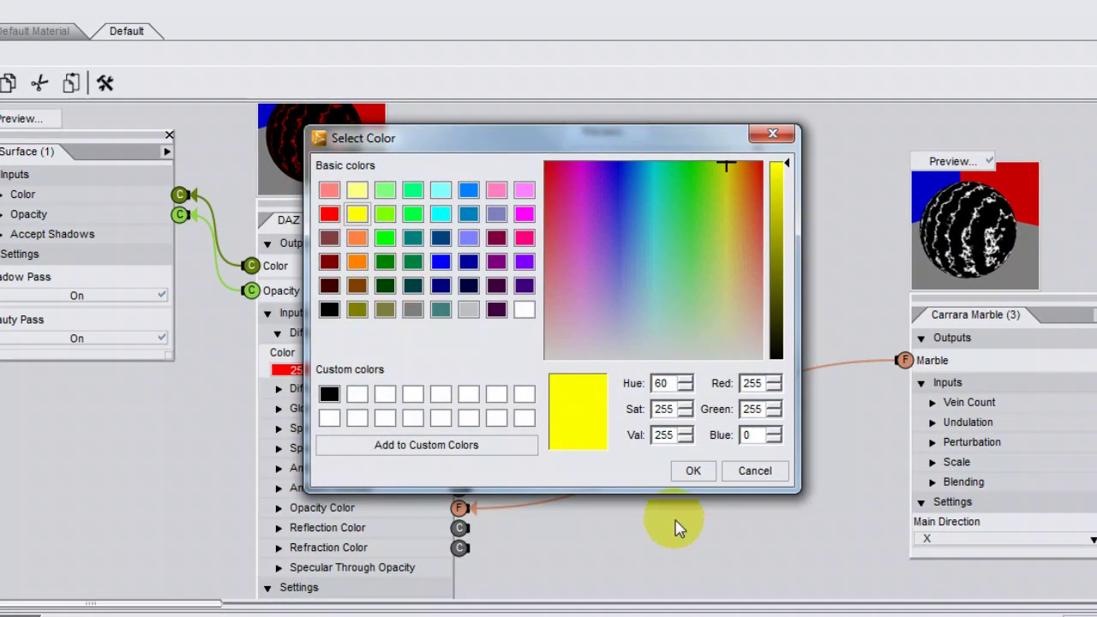
left_click(692, 470)
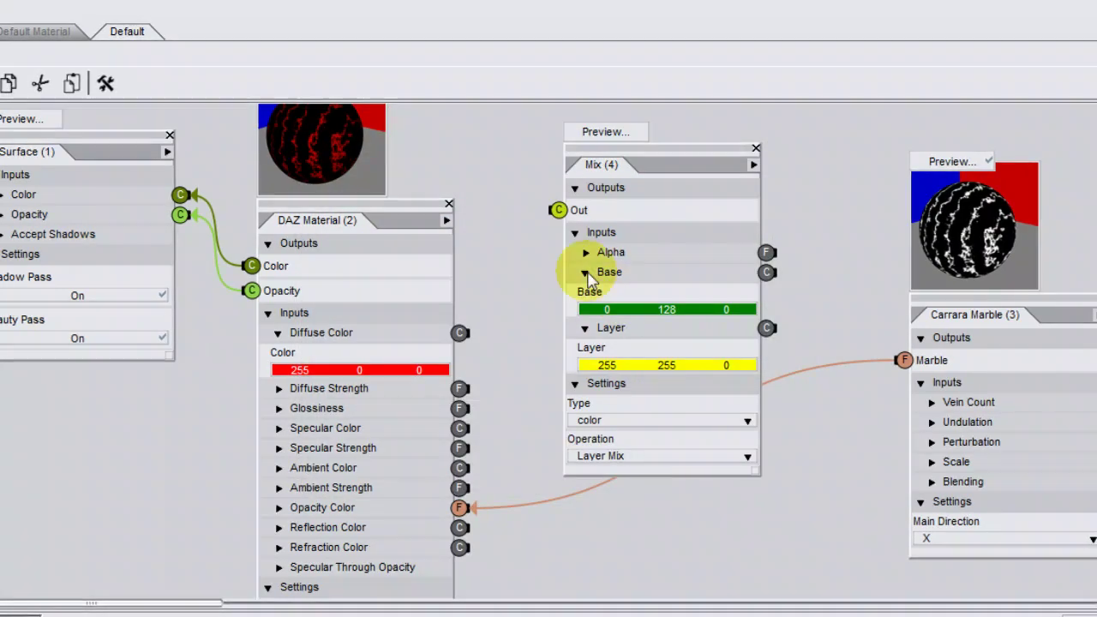
- Disconnect Opacity Color, feed Mix Out into Diffuse Color, and re-render the green preview
right_click(460, 508)
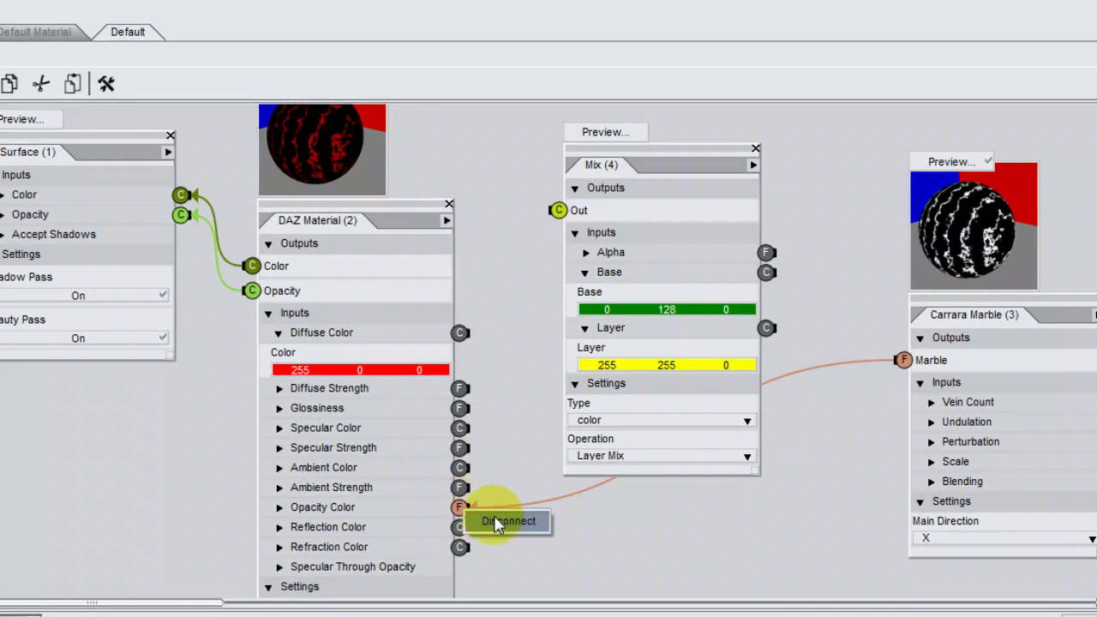
left_click(496, 519)
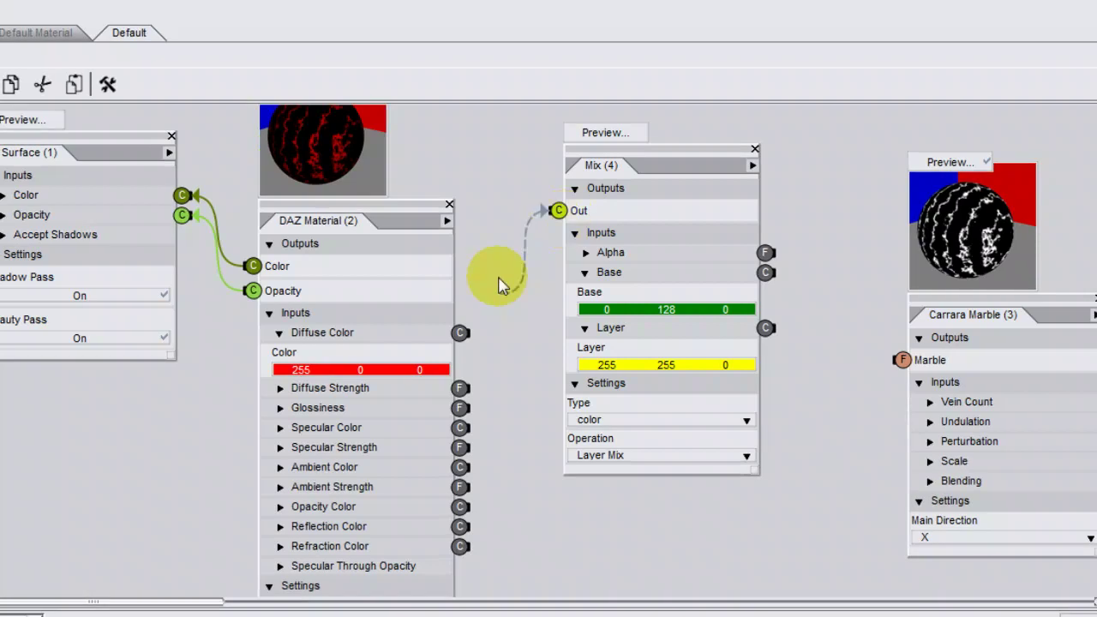
left_click_drag(557, 210, 469, 347)
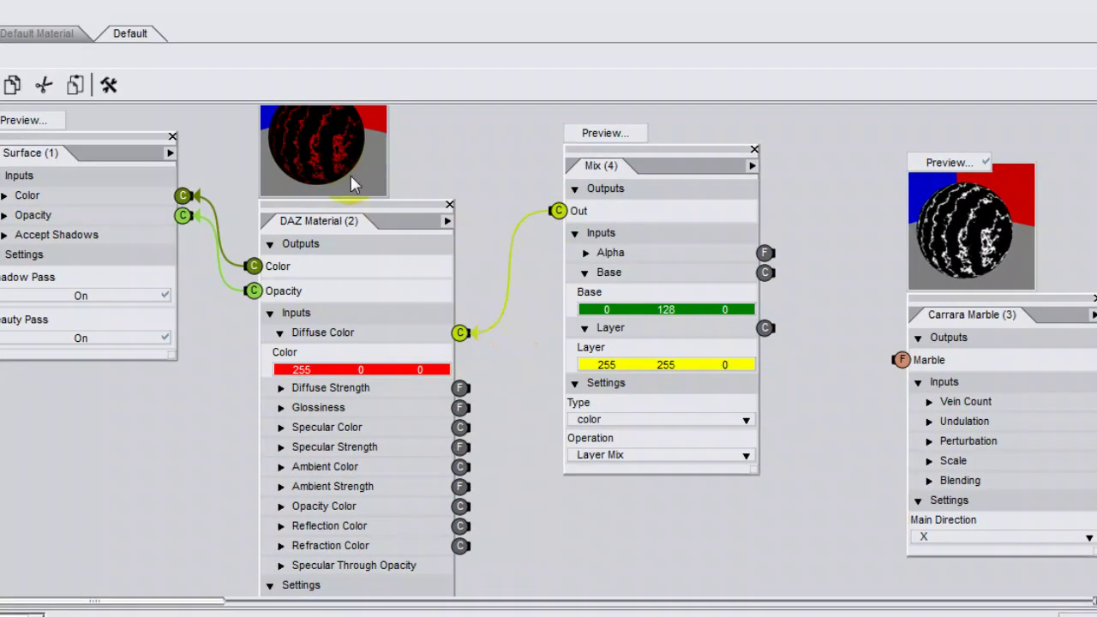
left_click(312, 128)
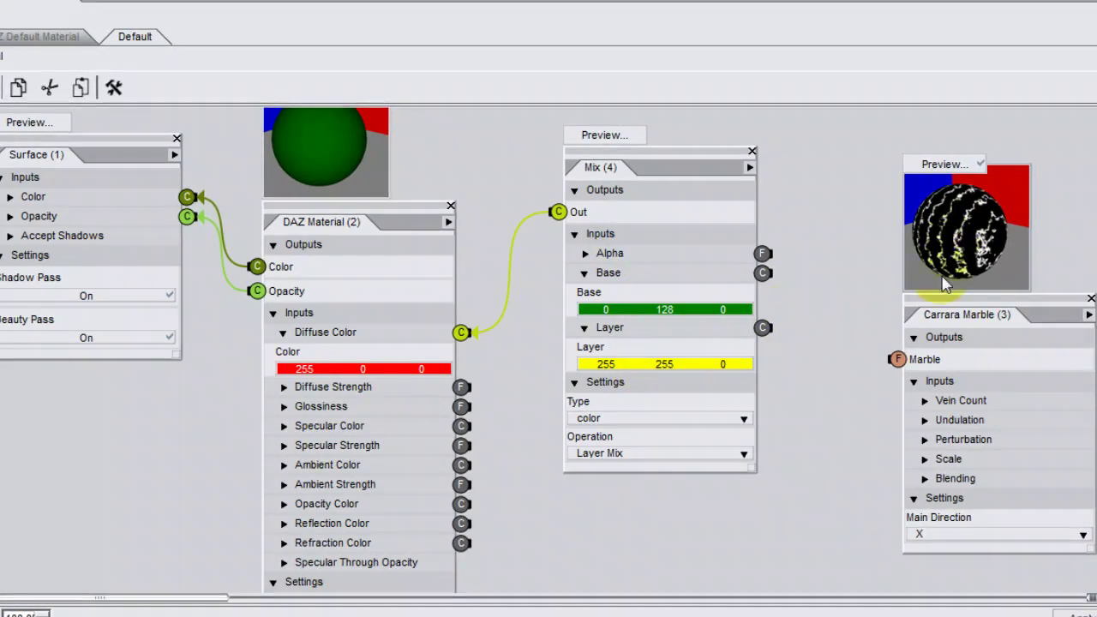
- Connect the Carrara Marble output to Mix Alpha and re-render the material and marble previews
left_click_drag(896, 360, 781, 260)
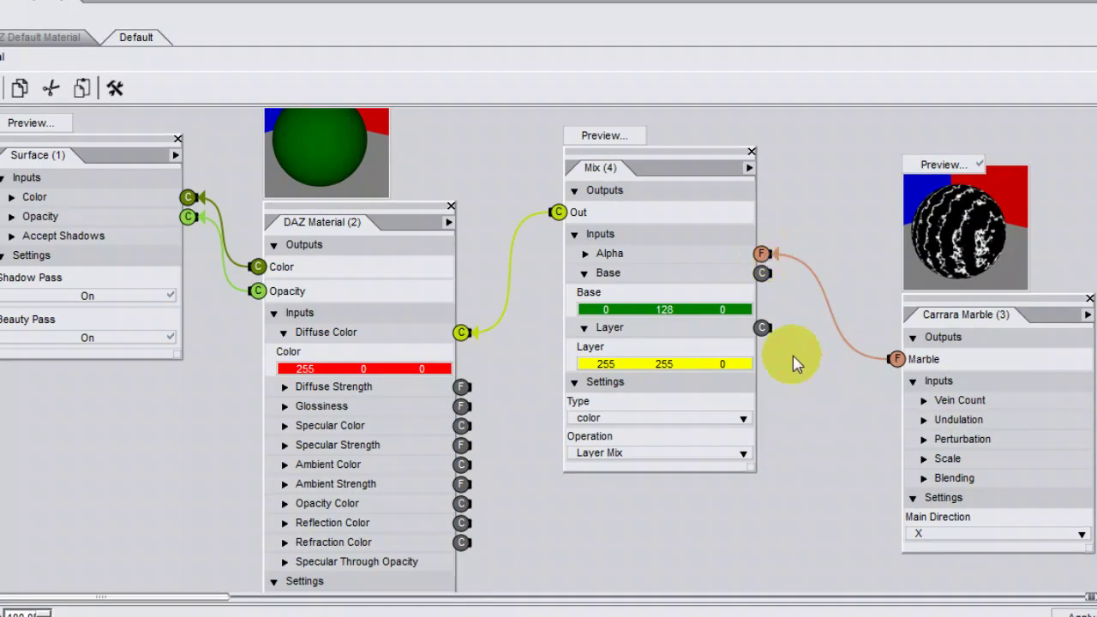
left_click(315, 141)
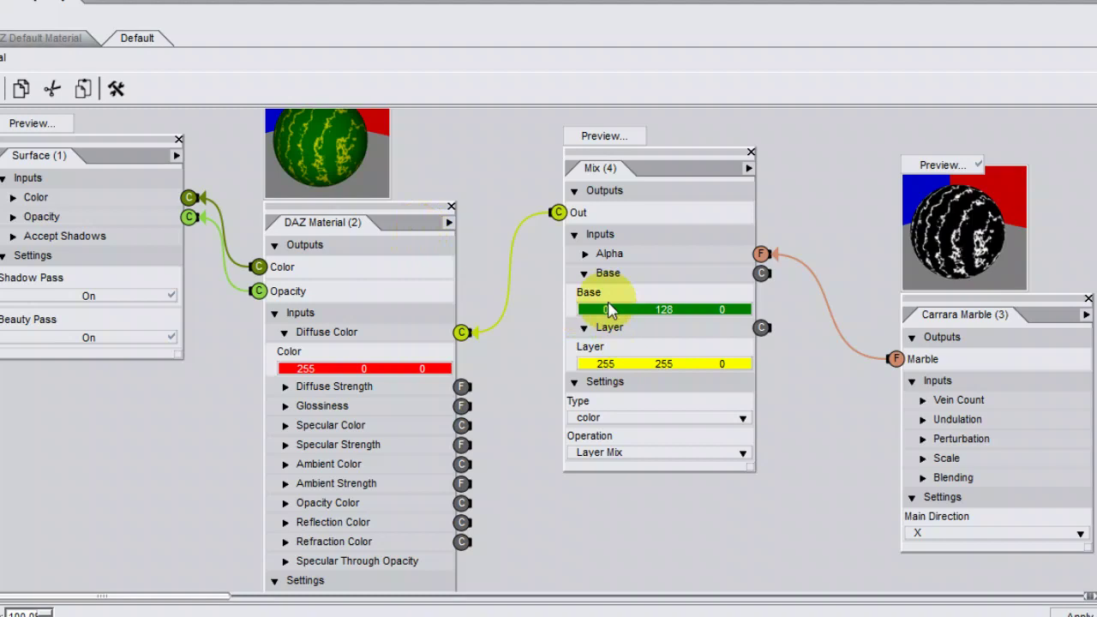
left_click(968, 199)
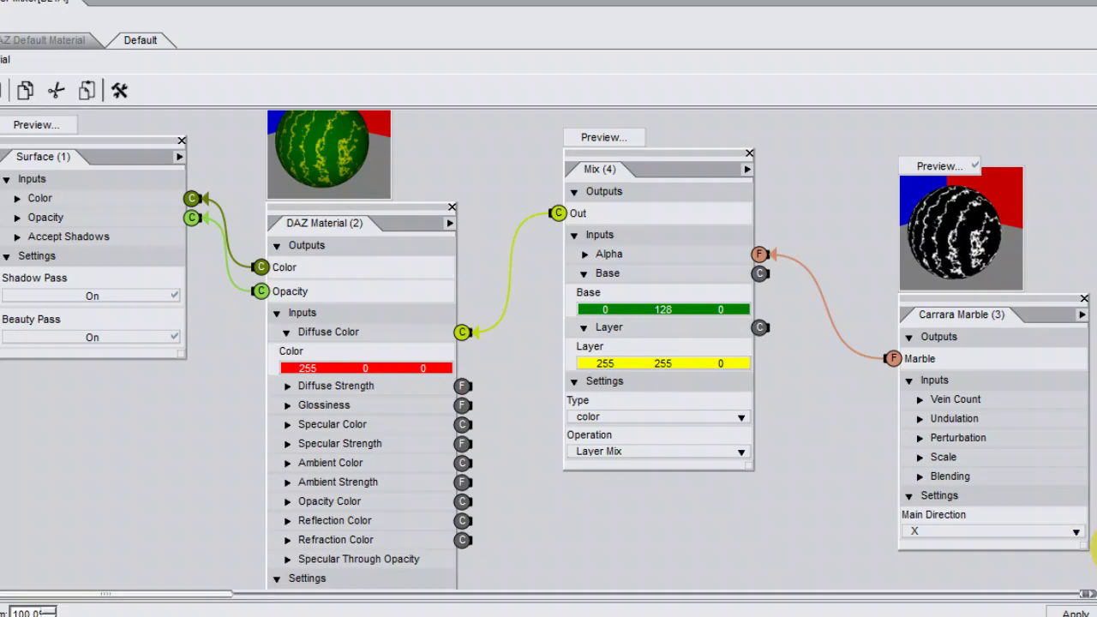
- Apply and render the green-and-yellow marble shader on the cube, then move the Carrara Marble brick aside
left_click_drag(1095, 514, 861, 522)
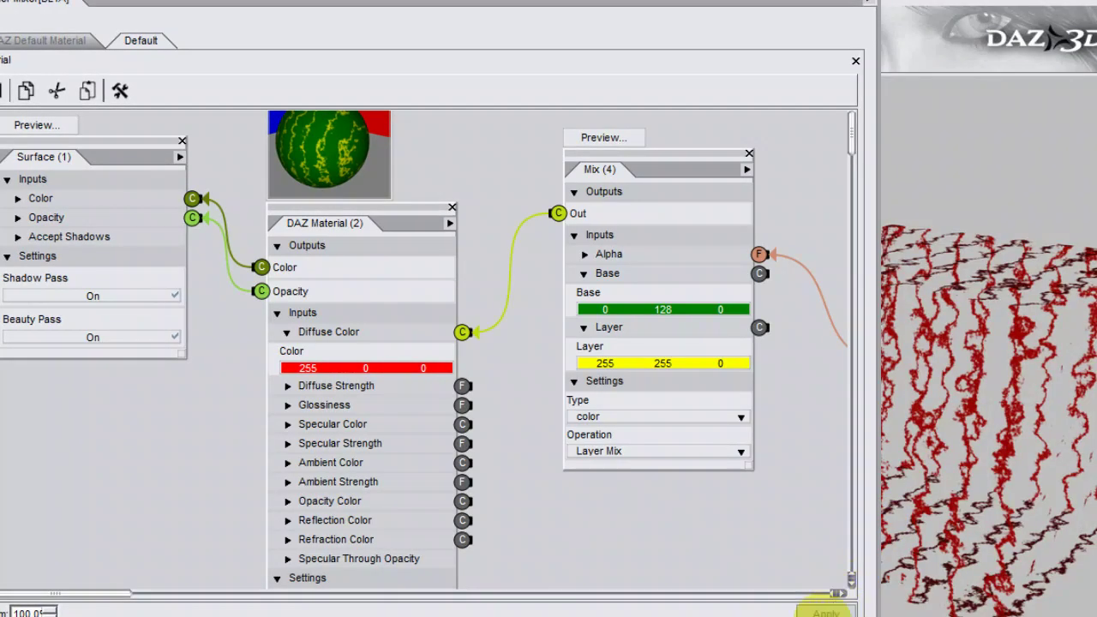
left_click(823, 613)
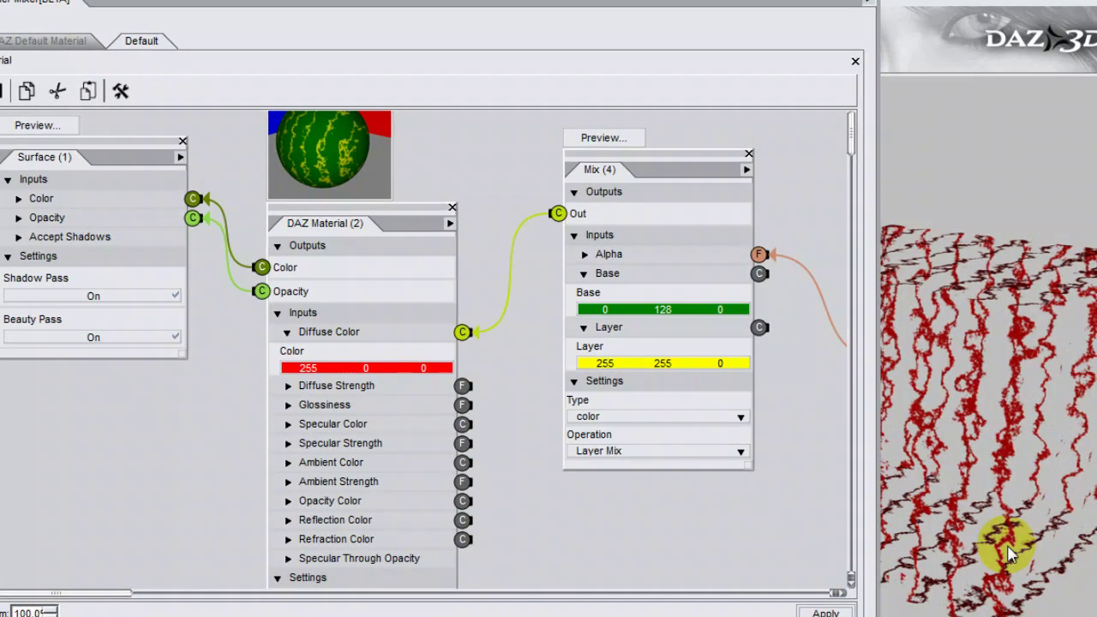
key("ctrl+r")
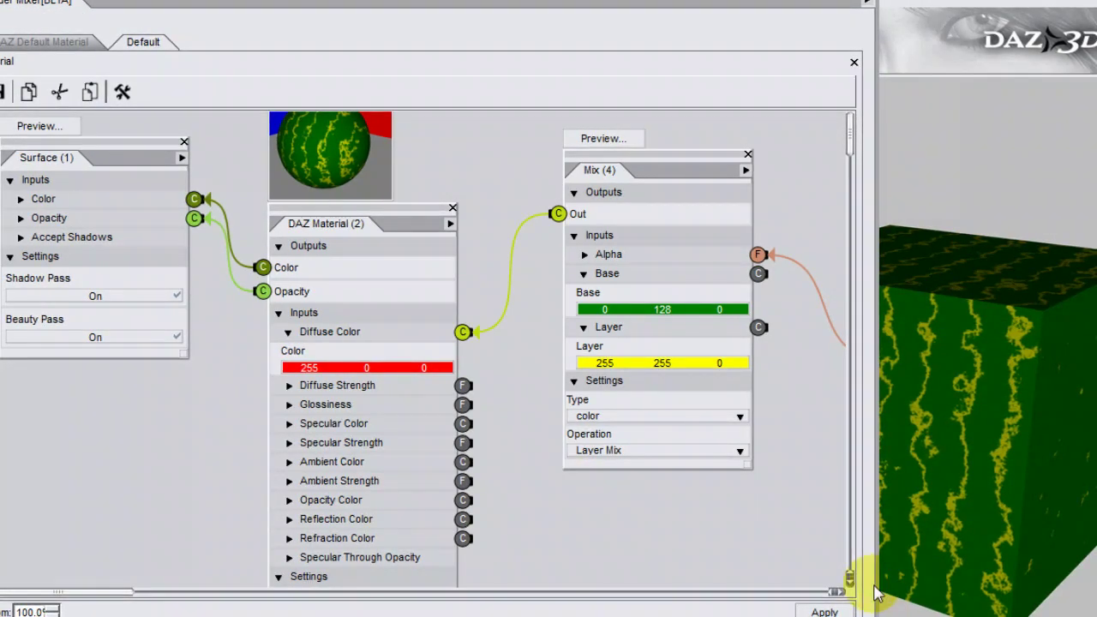
left_click_drag(882, 595, 1093, 596)
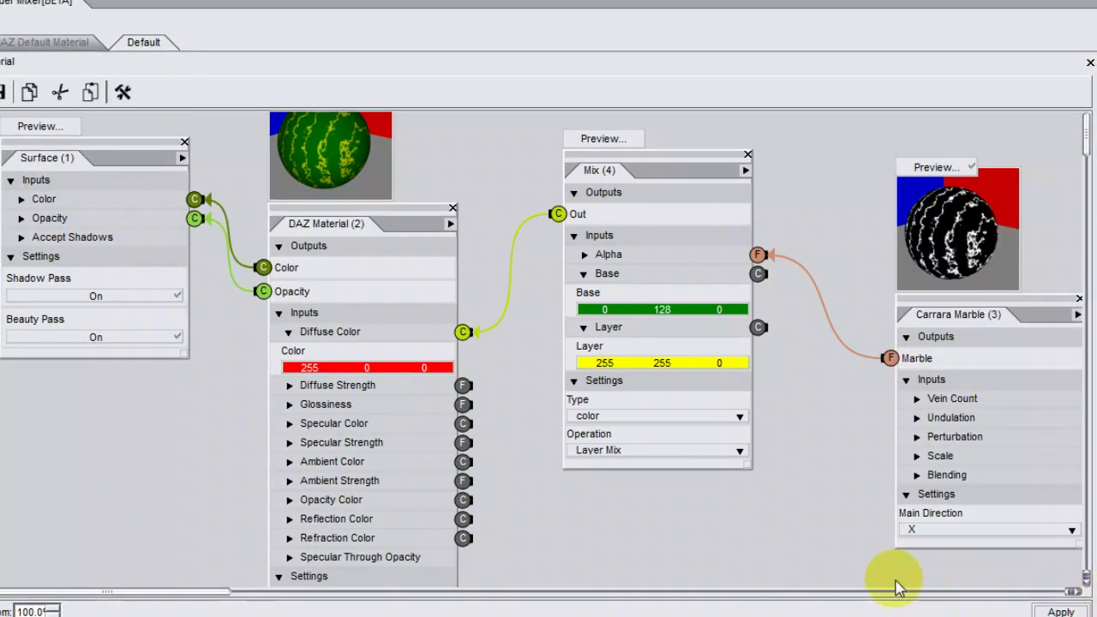
left_click_drag(1049, 300, 958, 272)
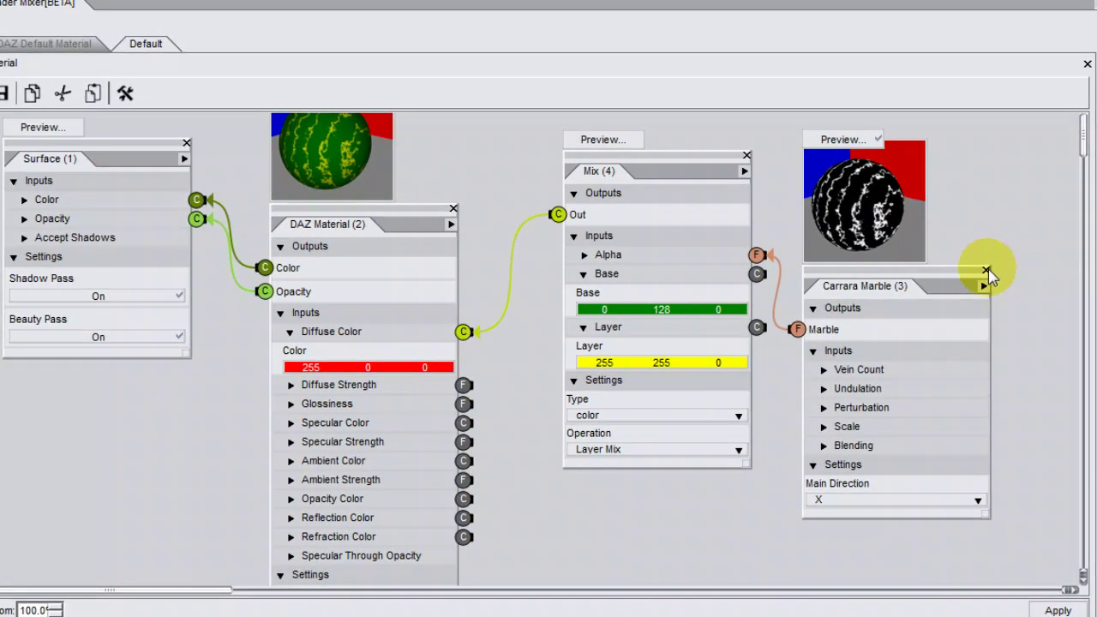
- Delete the Carrara Marble brick and insert a Functions > Patterns > Checker brick
left_click(985, 271)
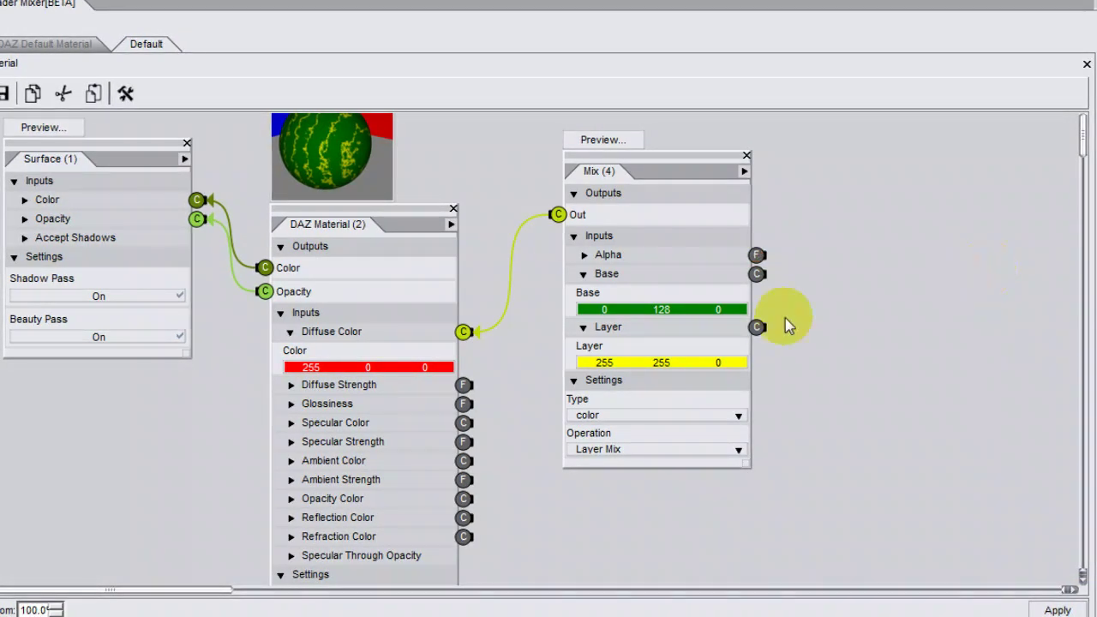
left_click(306, 164)
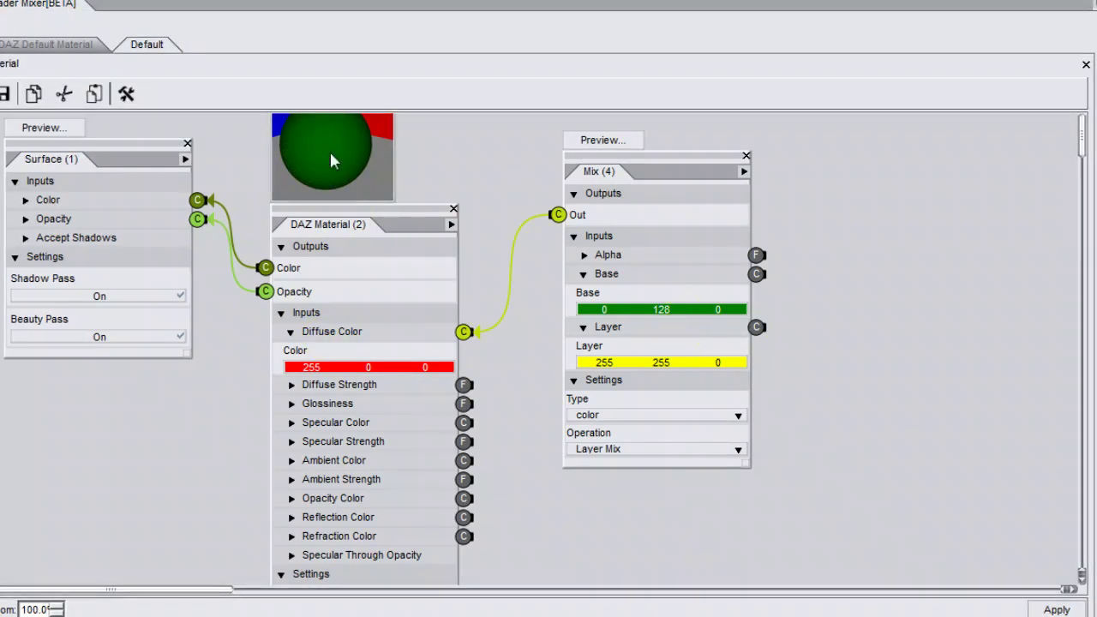
right_click(884, 177)
right_click(494, 157)
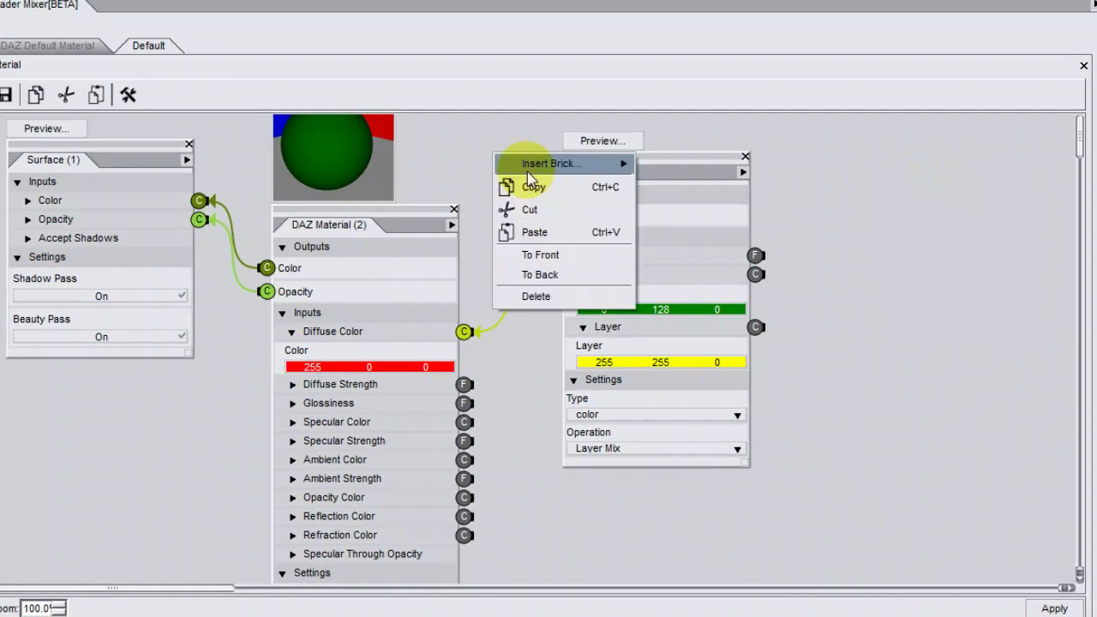
mouse_move(557, 163)
mouse_move(664, 185)
mouse_move(750, 209)
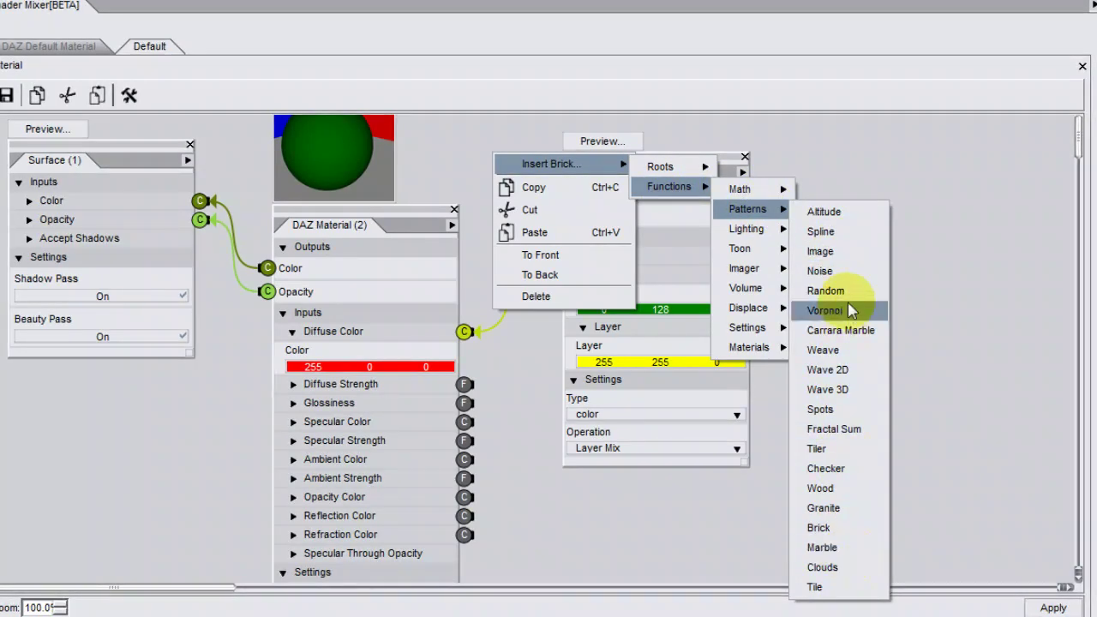
left_click(861, 468)
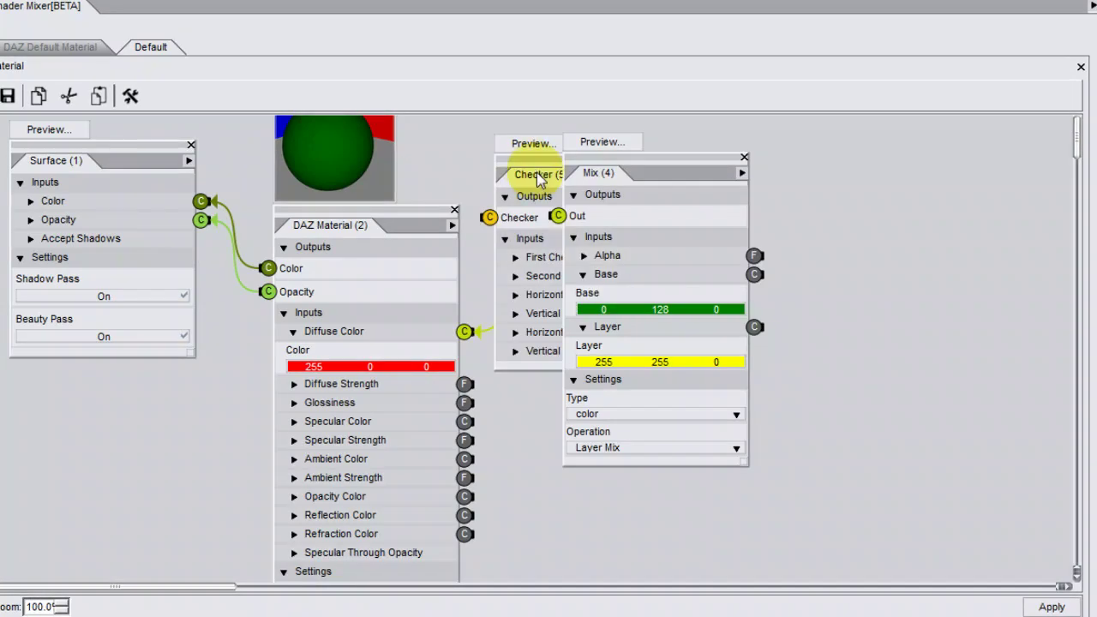
- Position the Checker brick, wire its output to Mix Alpha, and refresh the green-and-yellow checker preview
left_click_drag(531, 167, 827, 206)
left_click(818, 184)
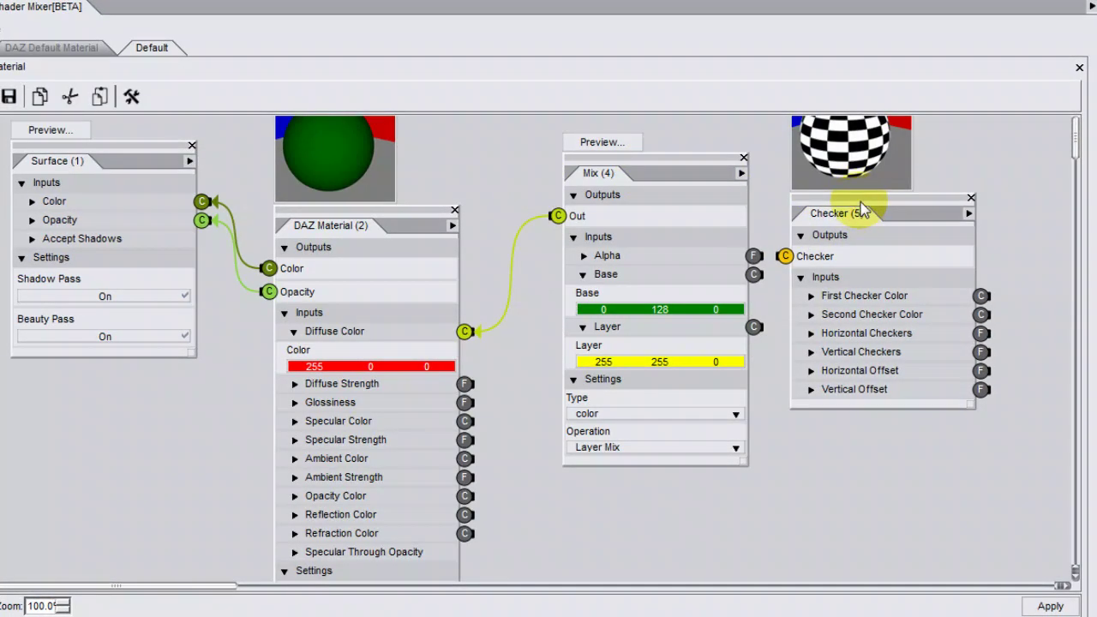
left_click_drag(885, 202, 954, 241)
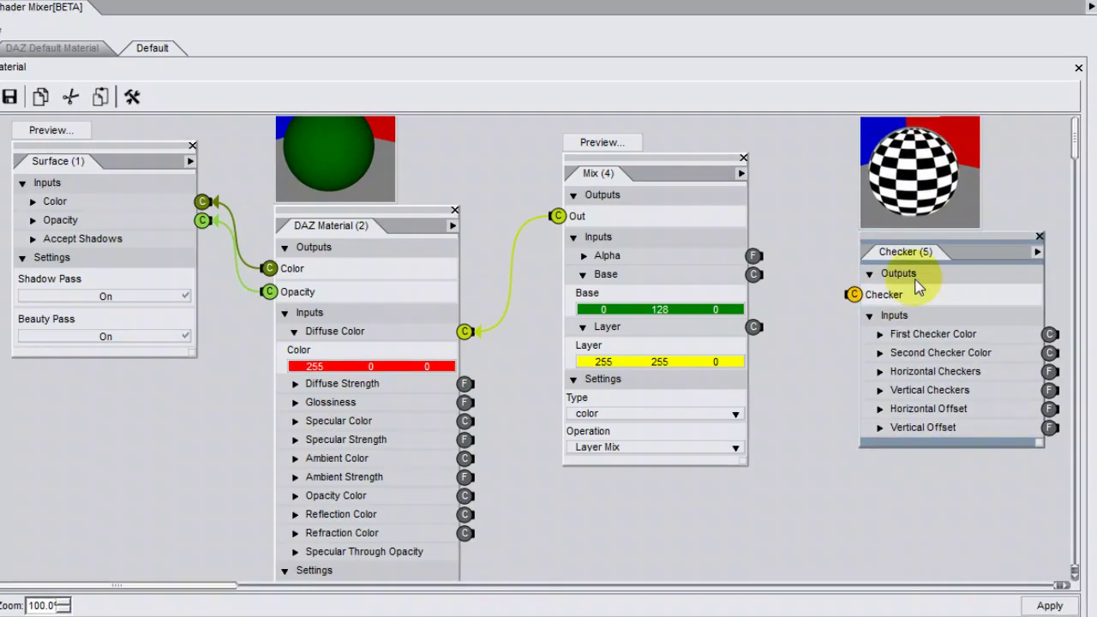
left_click_drag(853, 294, 753, 256)
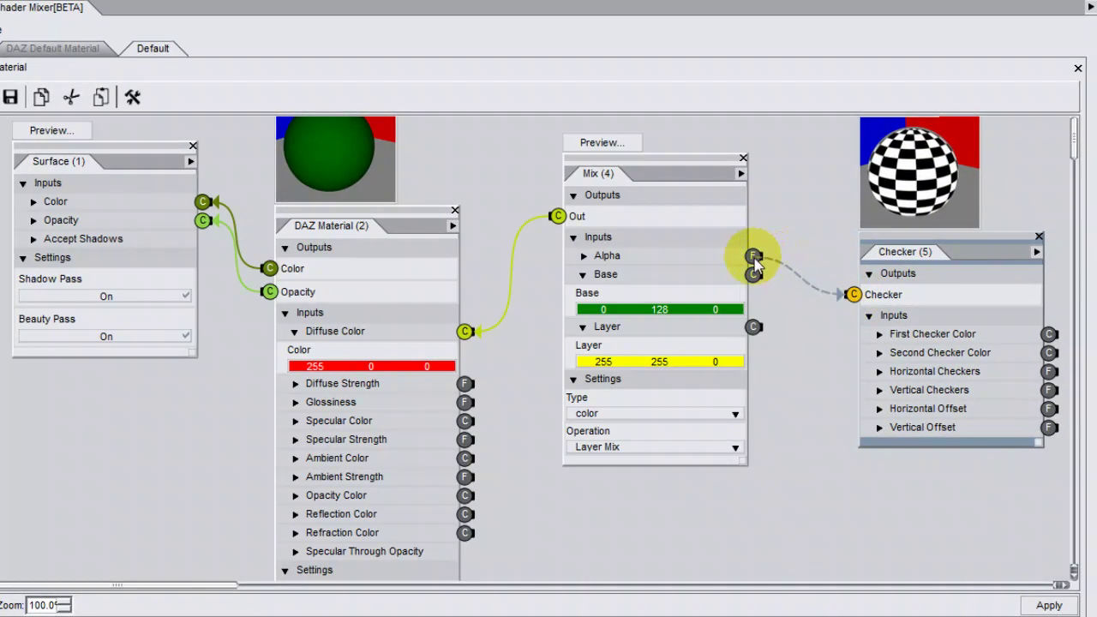
left_click(318, 152)
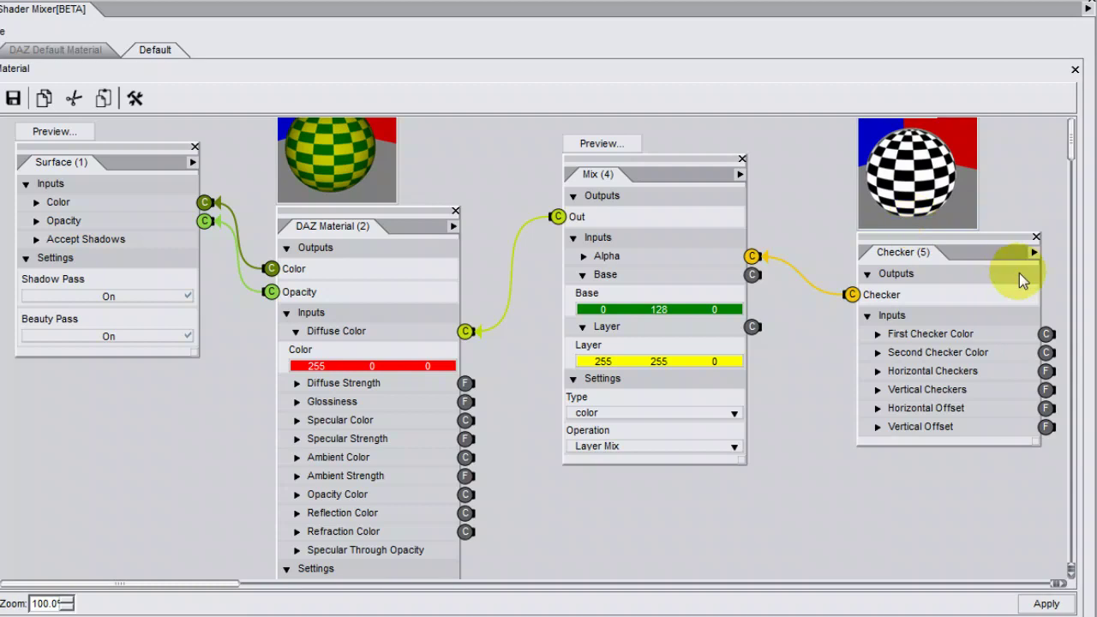
- Replace the Checker brick with a Functions > Patterns > Wood brick wired into Mix (4) Alpha
left_click(1036, 237)
right_click(486, 134)
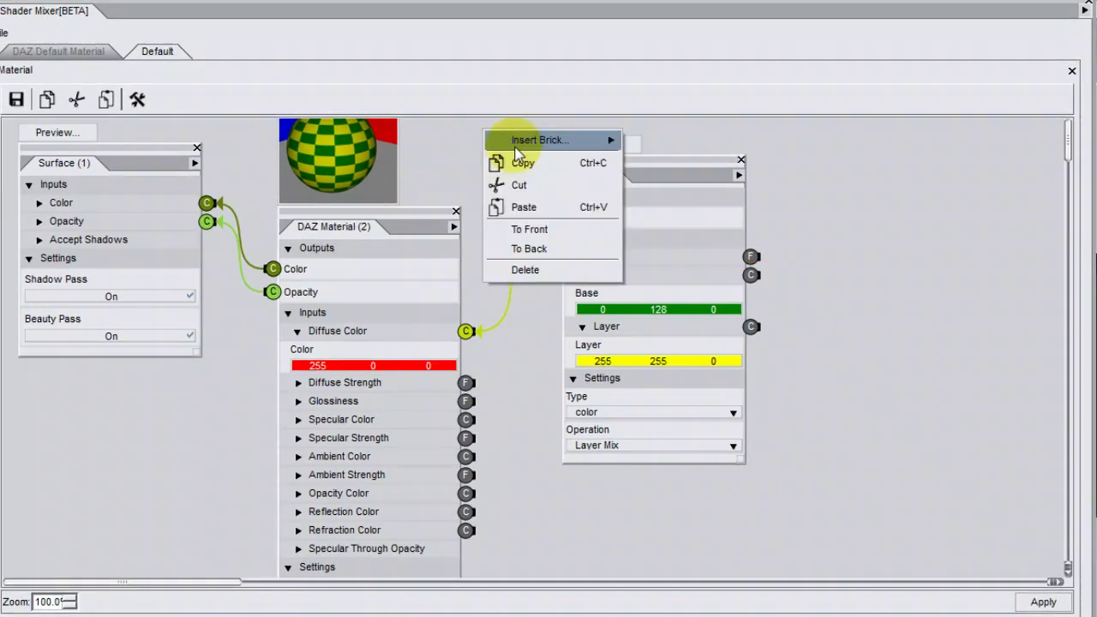
mouse_move(517, 139)
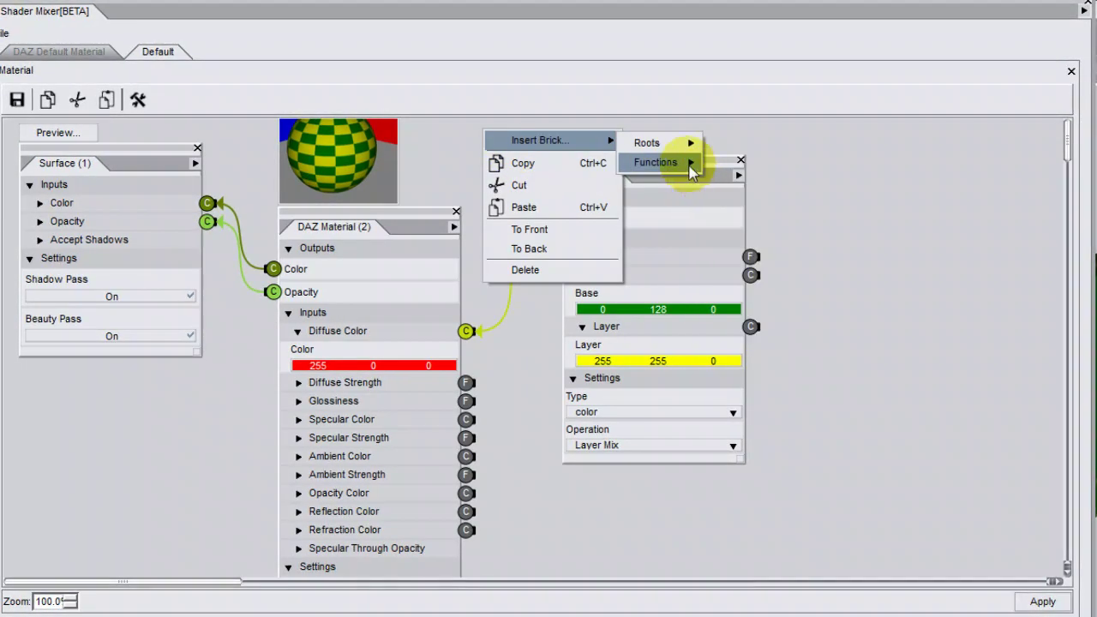
mouse_move(657, 162)
mouse_move(724, 184)
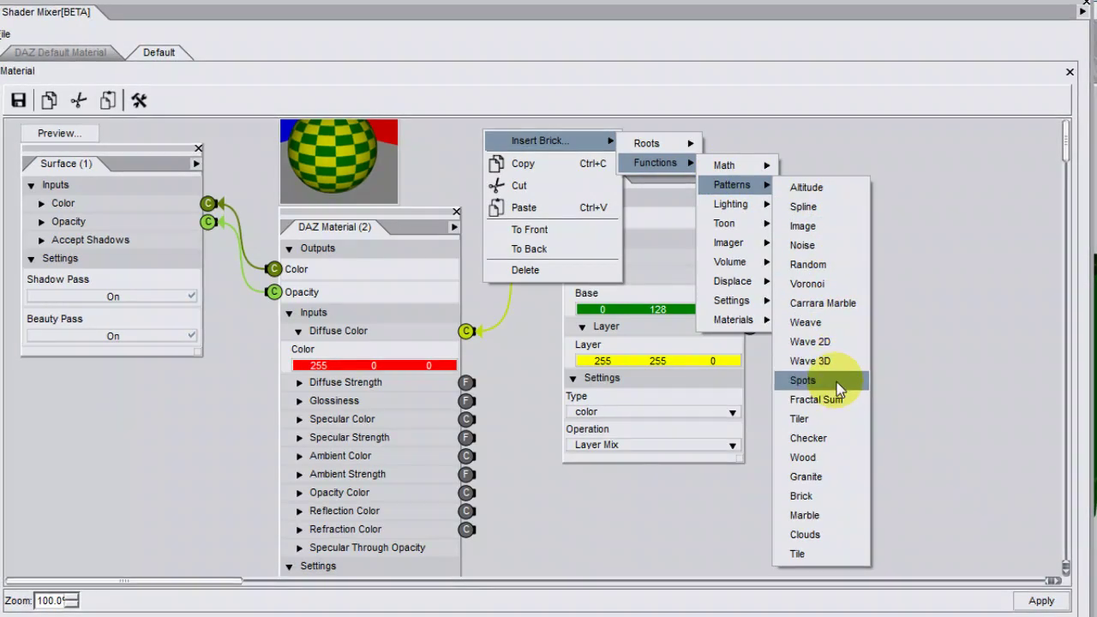
left_click(825, 458)
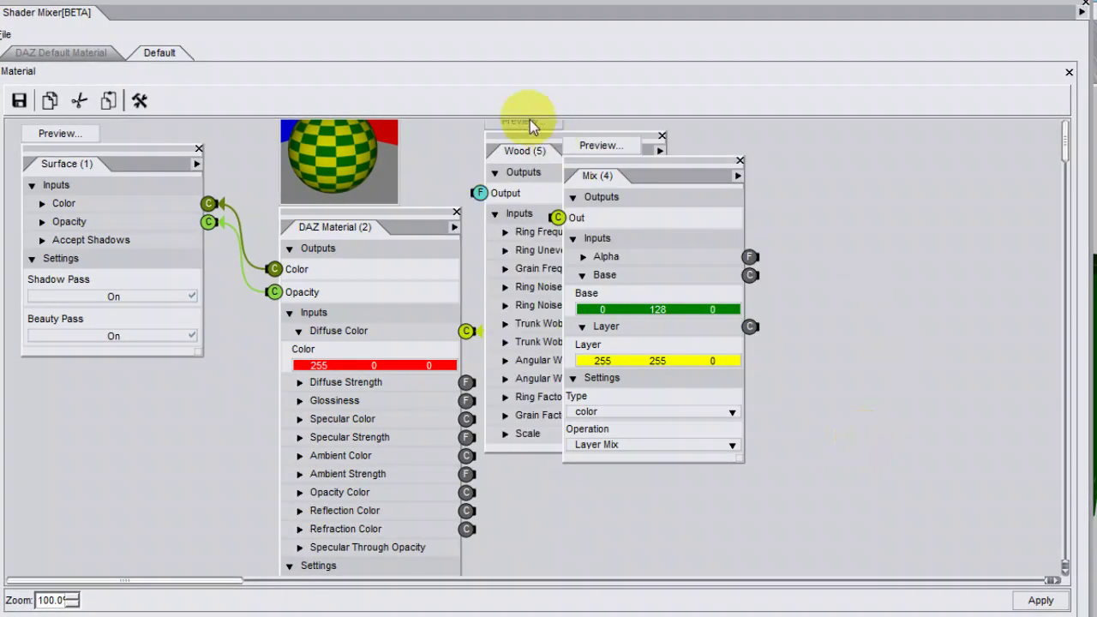
left_click_drag(529, 137, 862, 248)
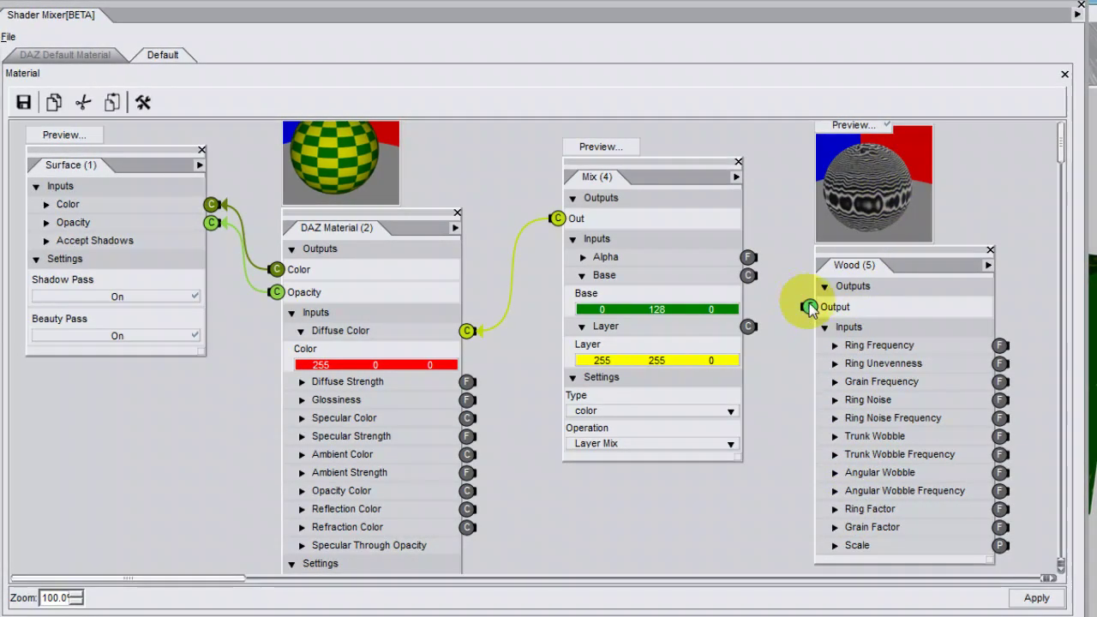
left_click_drag(810, 307, 747, 257)
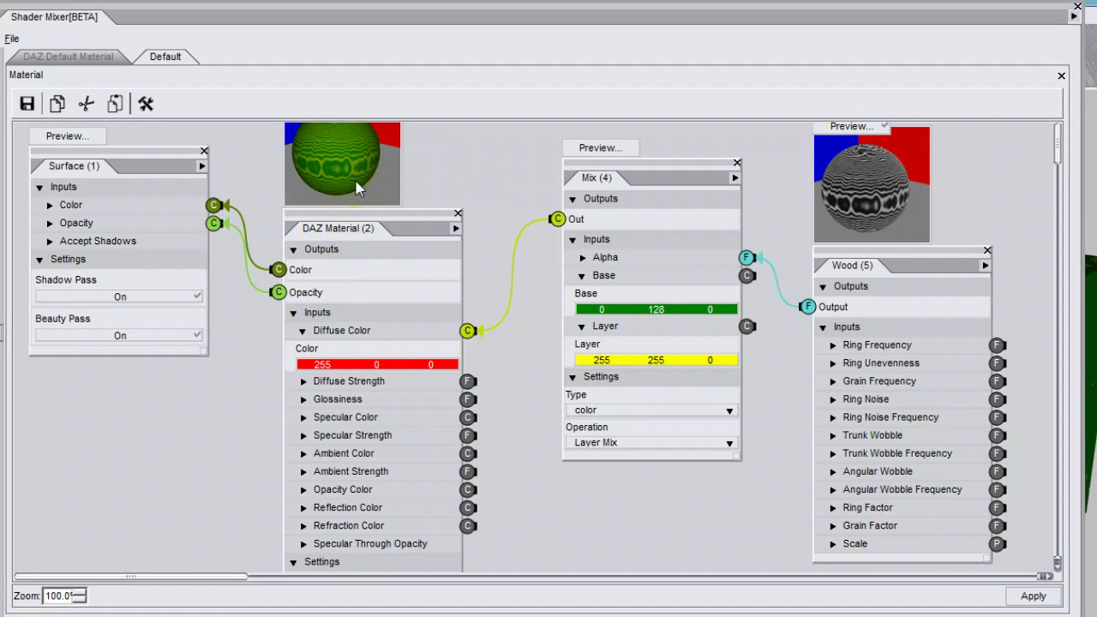
- Set the Mix brick's Base colour to brown (128, 64, 0)
left_click(643, 308)
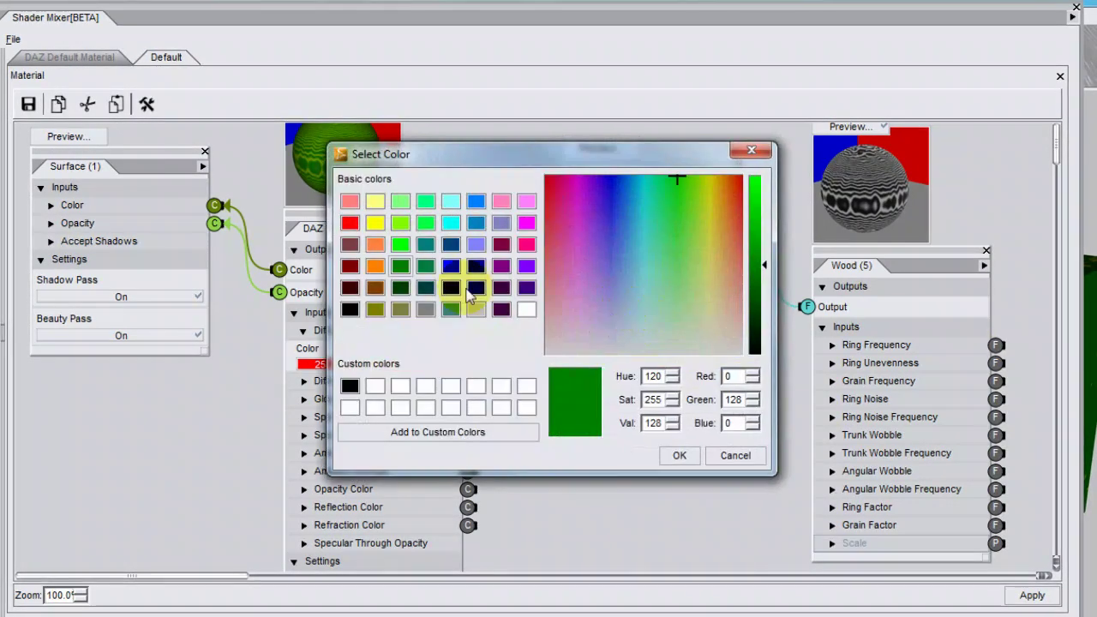
left_click(376, 287)
left_click(667, 457)
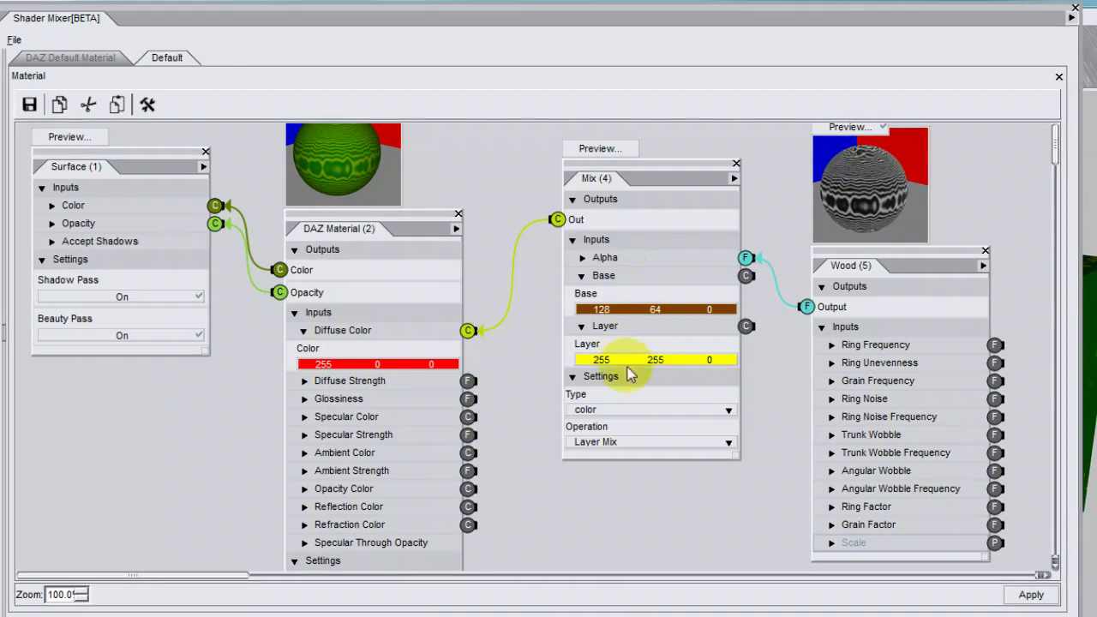
- Set the Mix brick's Layer colour to light cream (250, 227, 169)
left_click(632, 360)
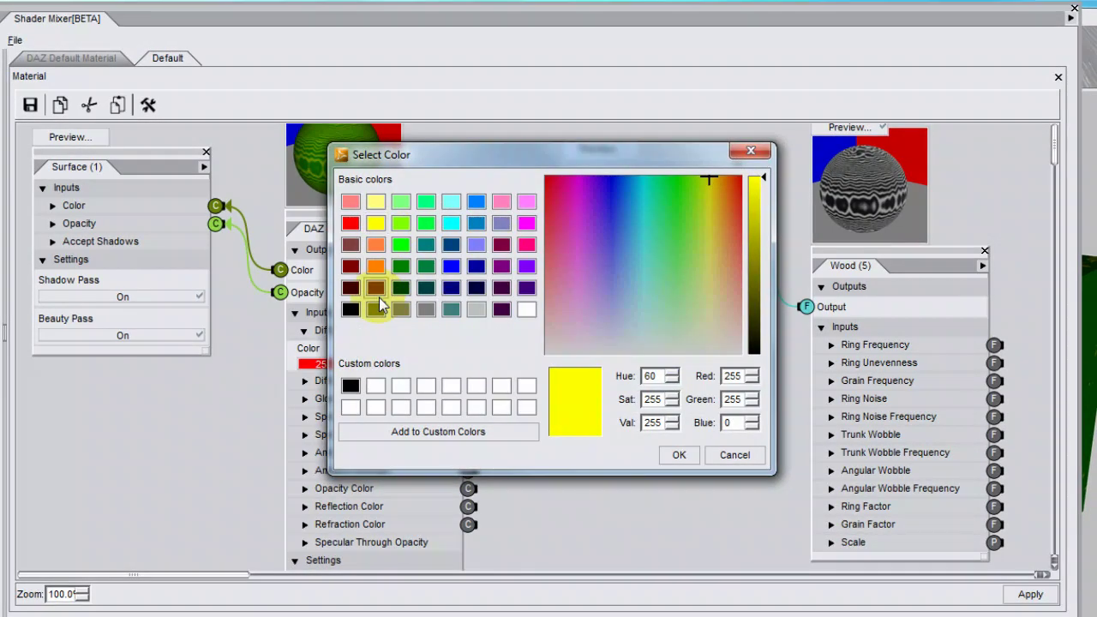
left_click(377, 291)
left_click_drag(720, 331, 736, 294)
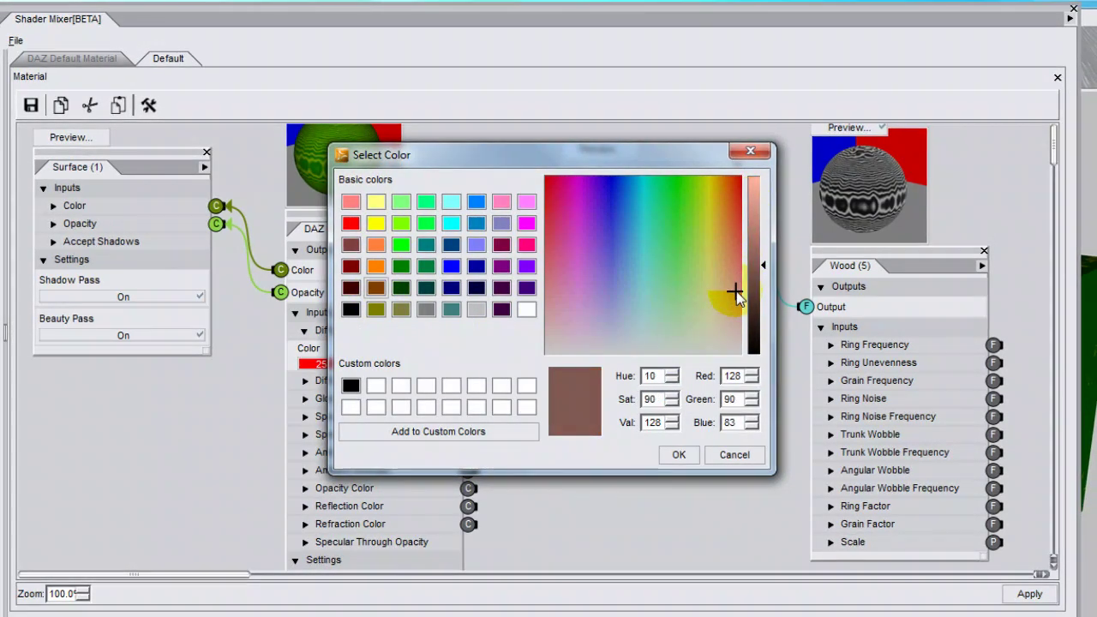
left_click(754, 183)
left_click(718, 311)
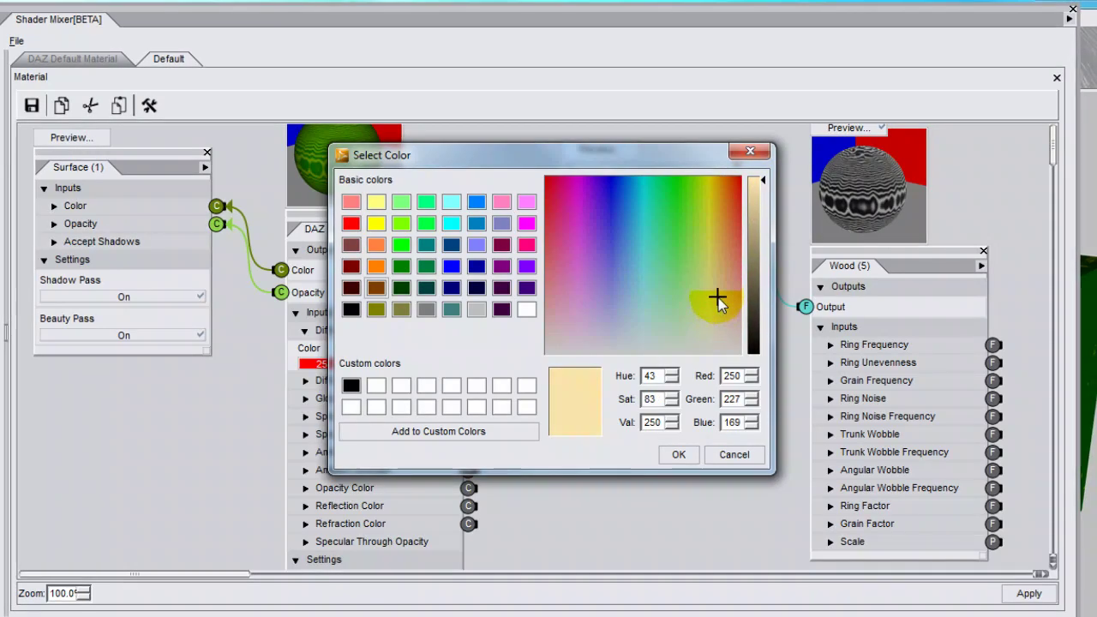
left_click(678, 454)
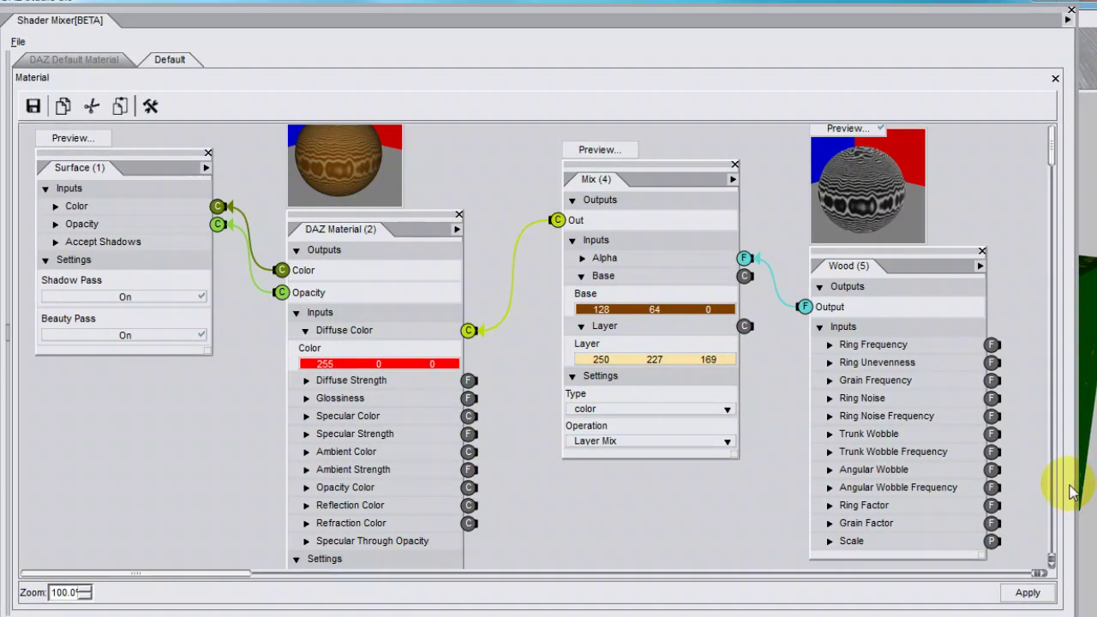
left_click_drag(1078, 495, 715, 447)
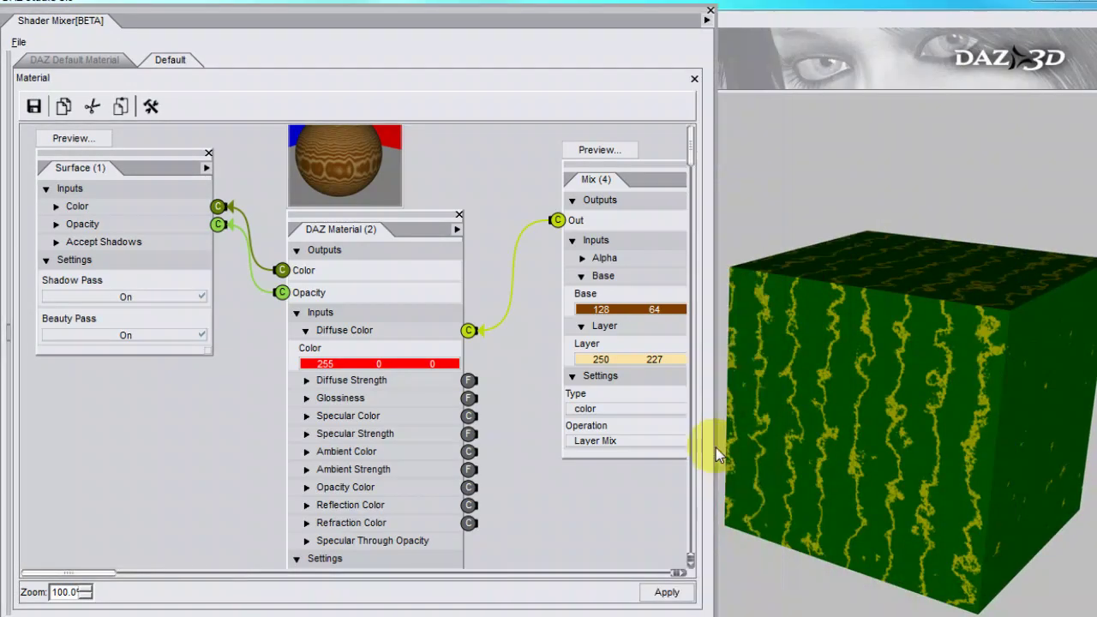
- Apply the brown-and-cream wood shader to the cube and render it
left_click(667, 592)
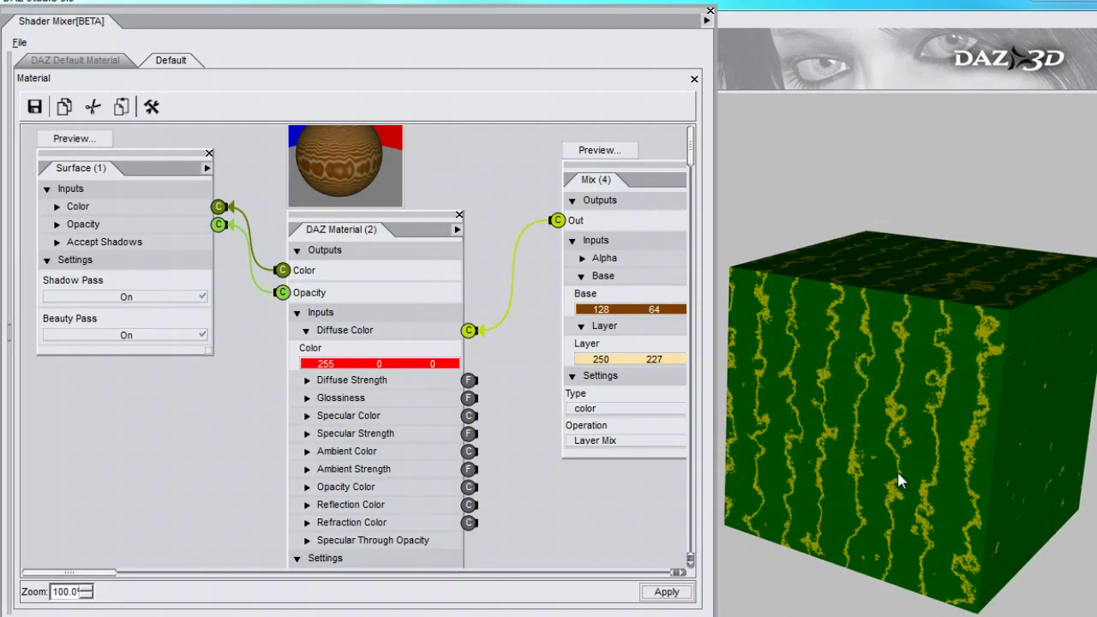
key("ctrl+r")
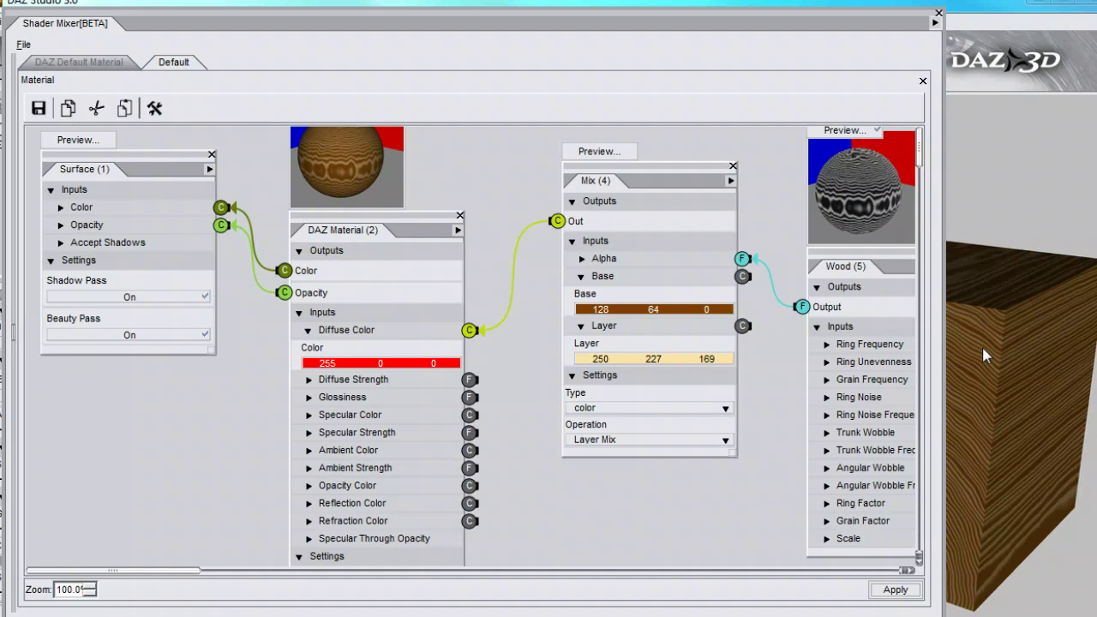
left_click_drag(943, 356, 1003, 362)
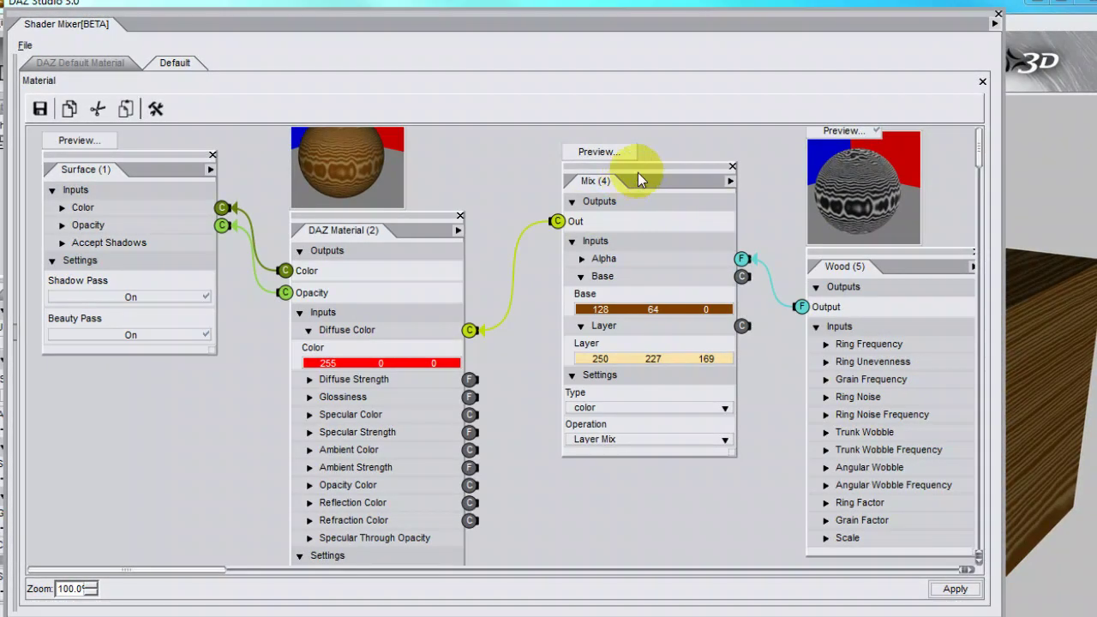
- Rearrange the Mix and Wood bricks and refresh the Wood brick's preview
left_click_drag(639, 164, 605, 197)
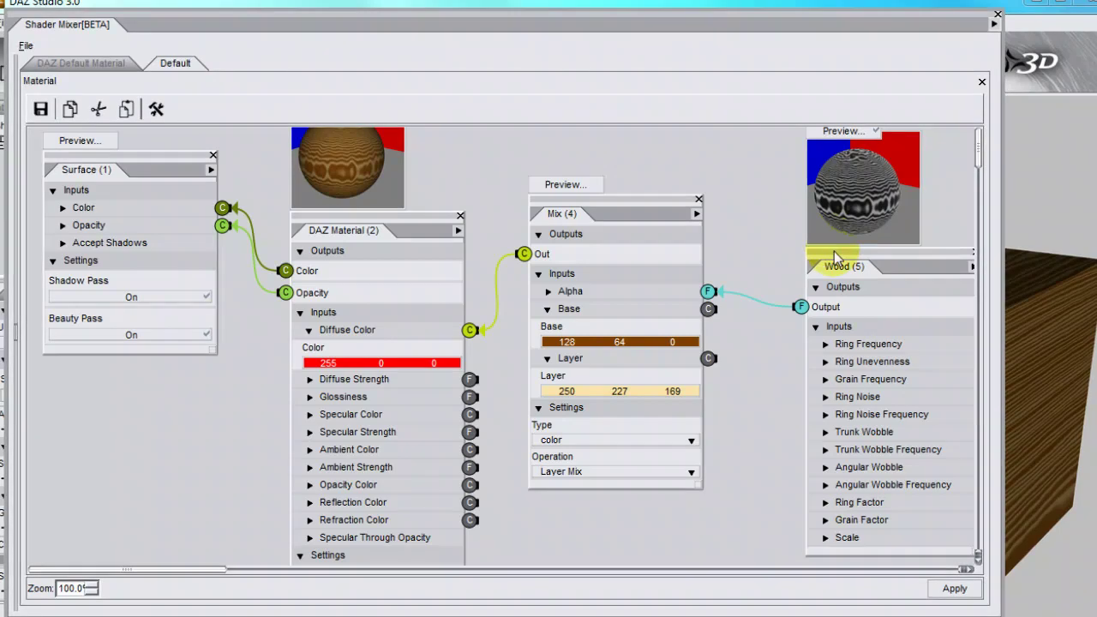
left_click_drag(835, 257, 796, 251)
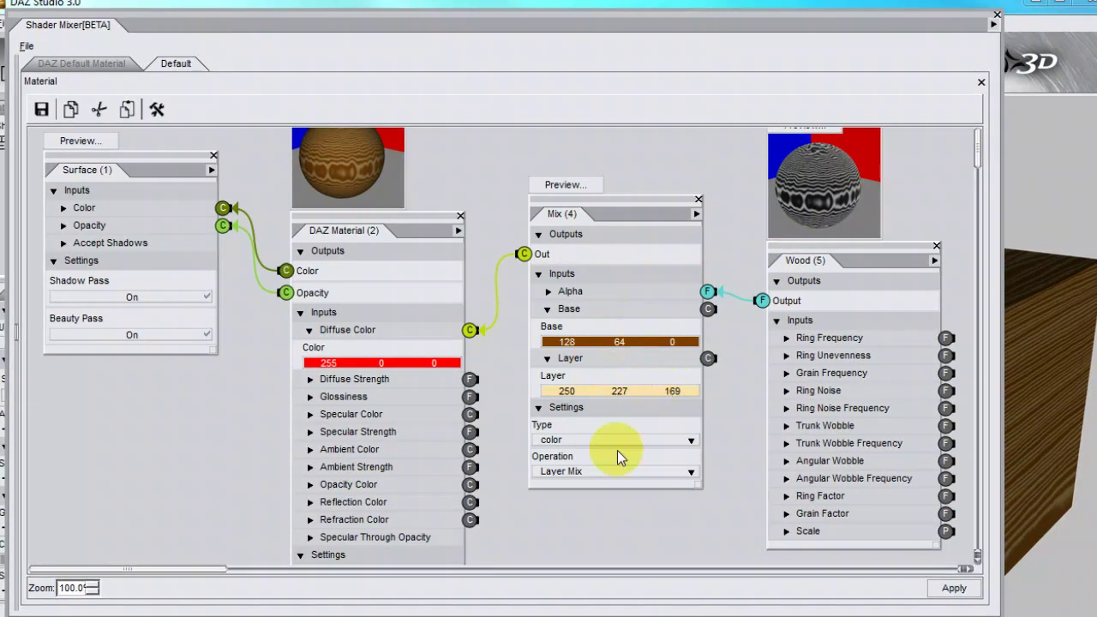
left_click(834, 315)
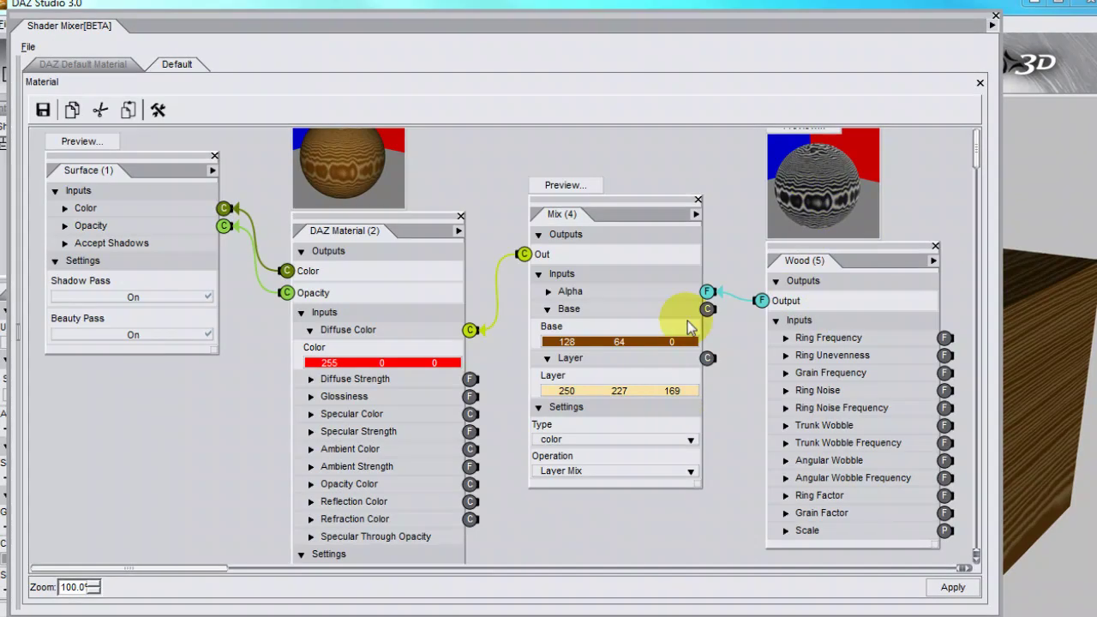